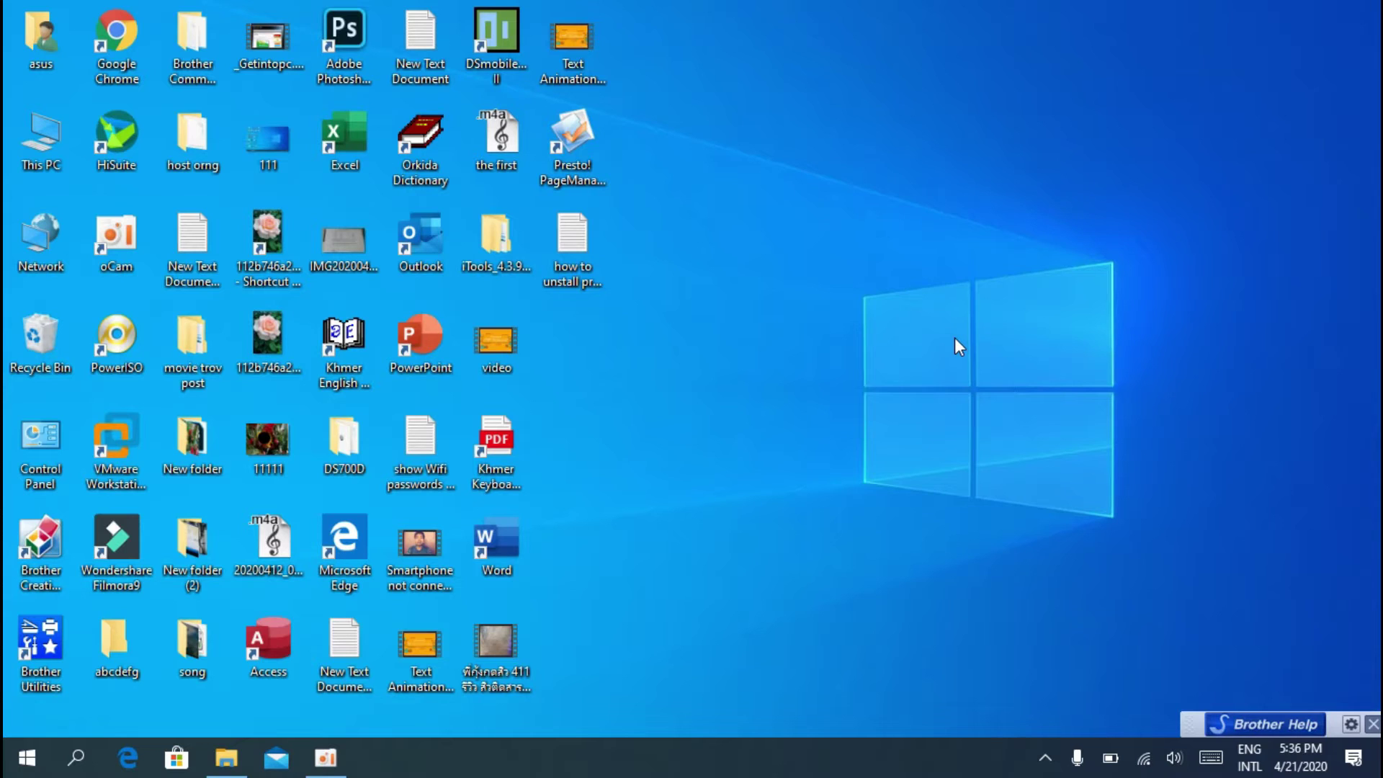
right_click(820, 304)
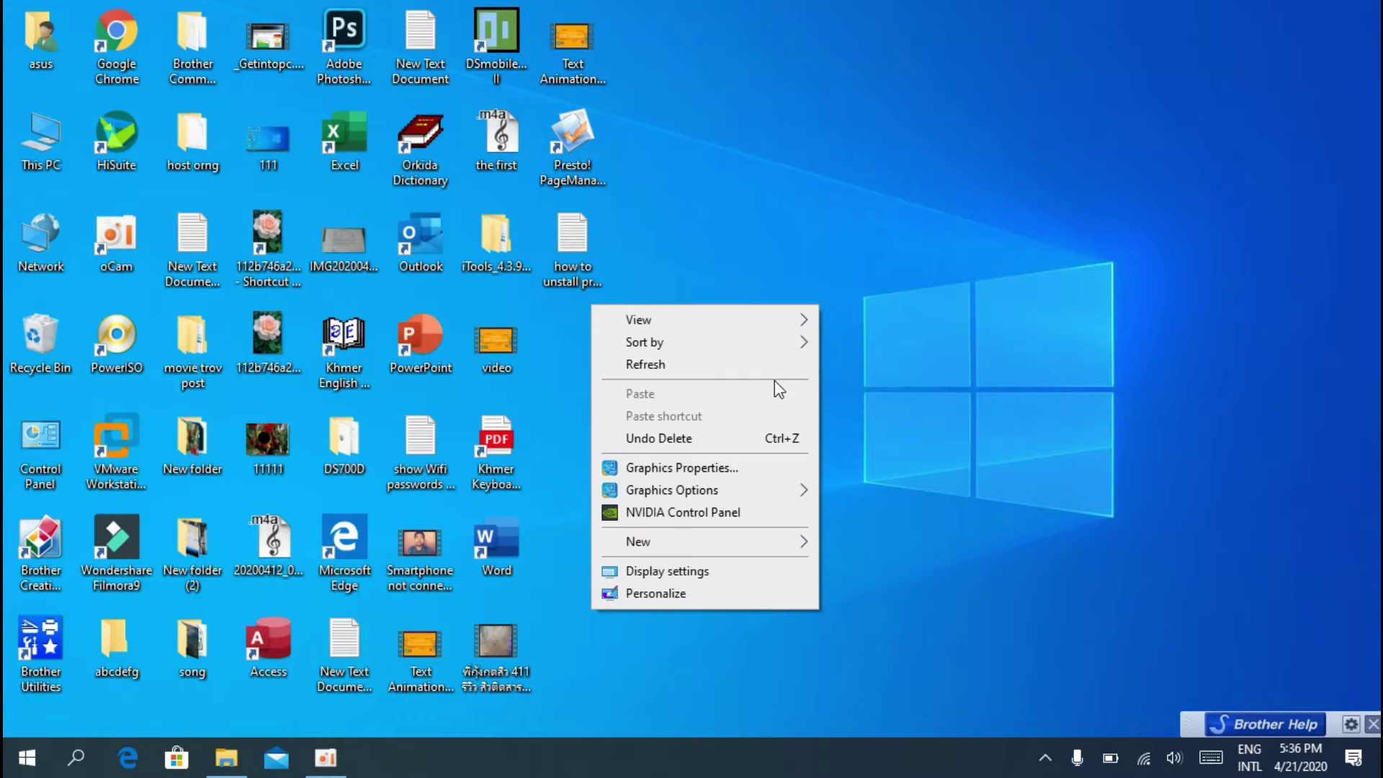
left_click(772, 366)
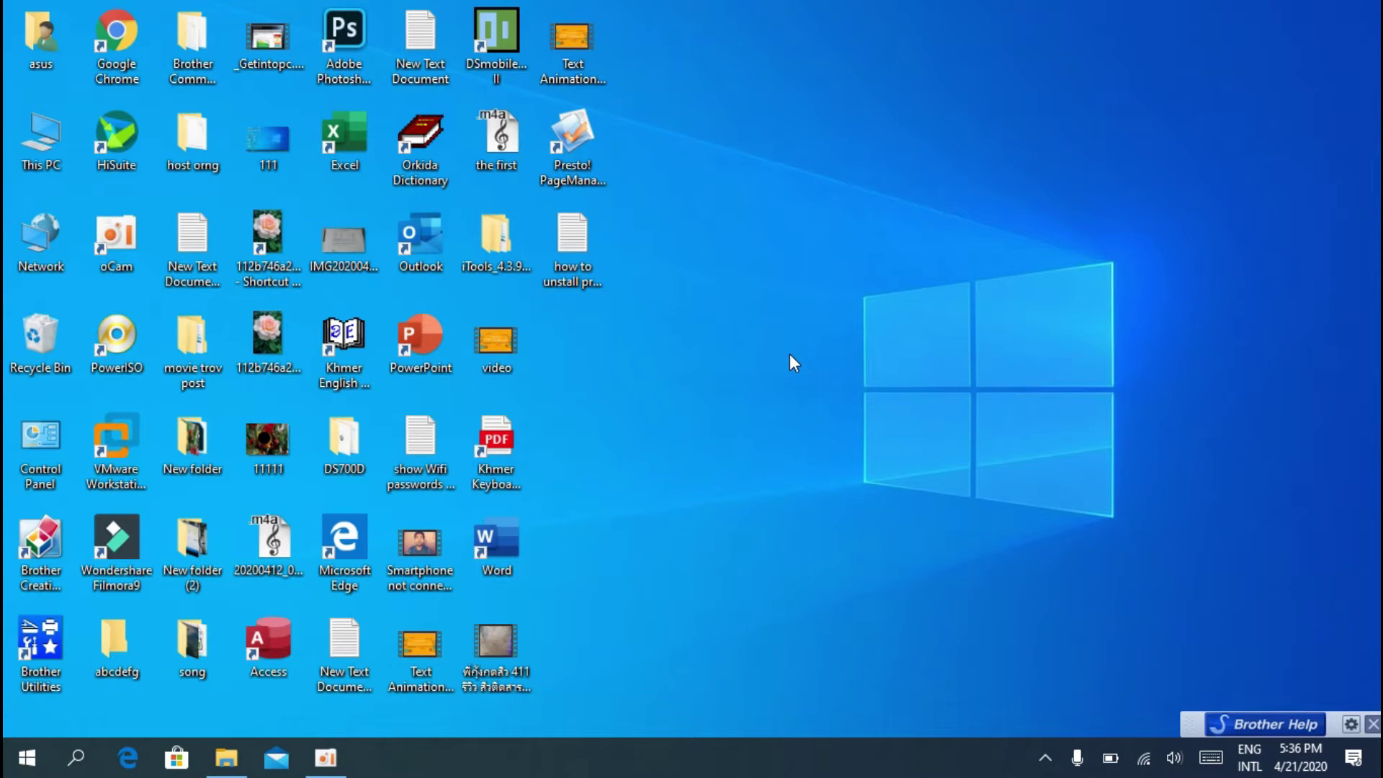
right_click(751, 350)
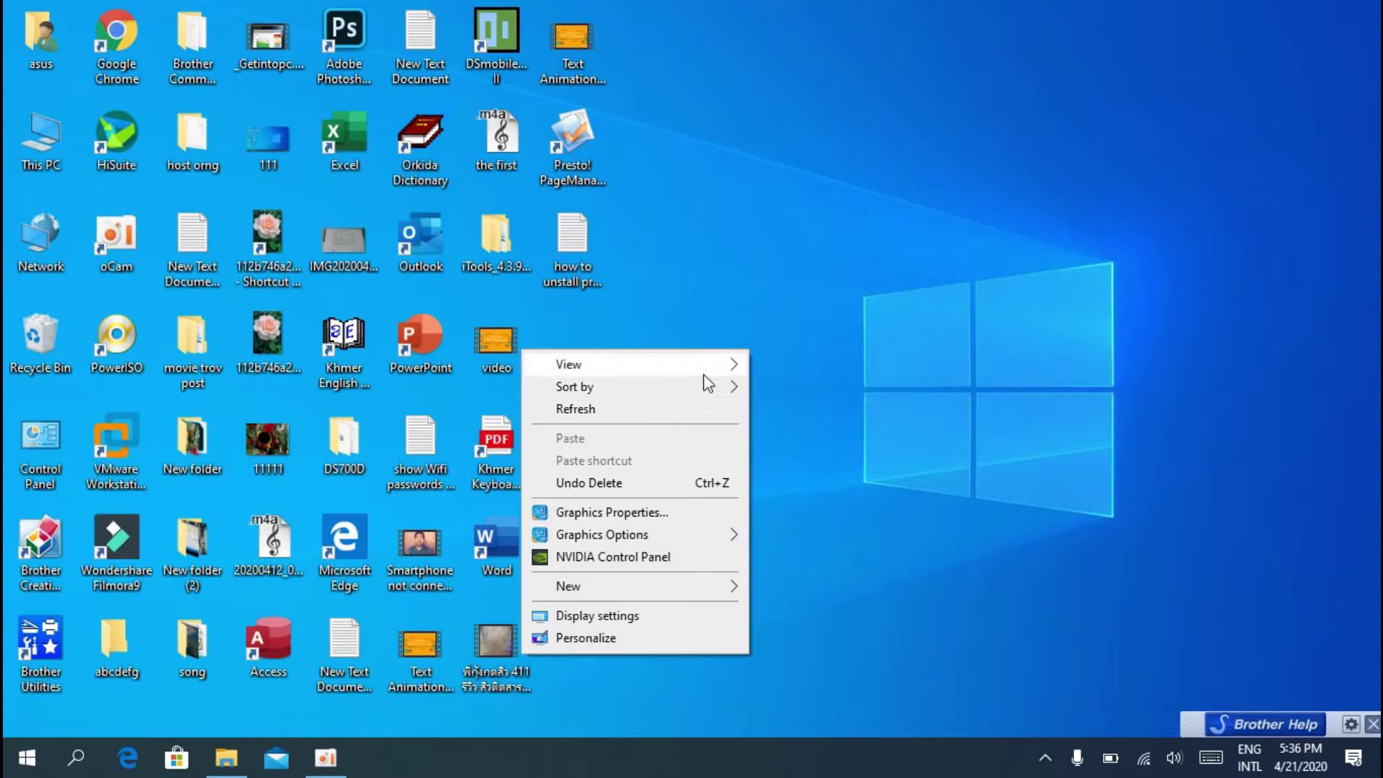
left_click(676, 408)
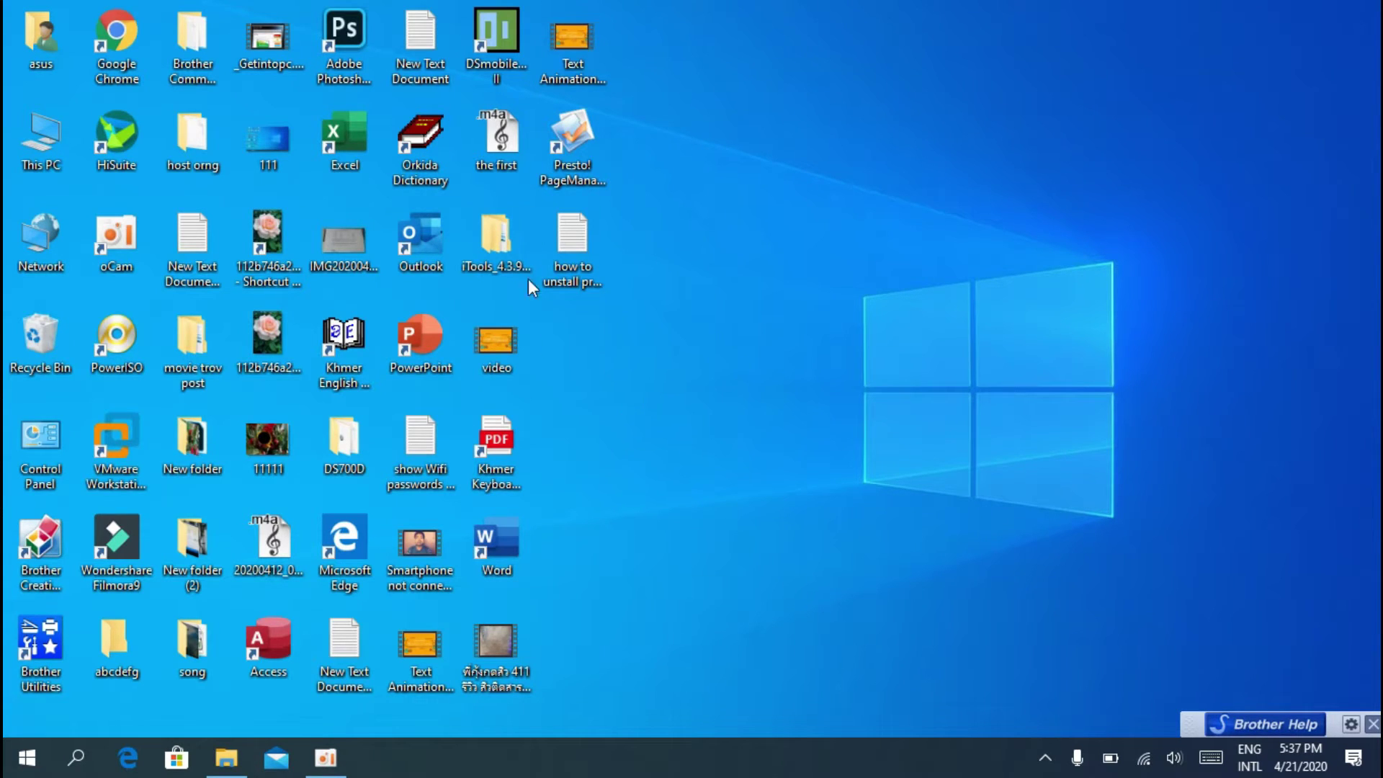
Step: Open the iTools_4.3.9.5_Multilingual folder and its inner folder of the same name, and minimise the window
double_click(498, 228)
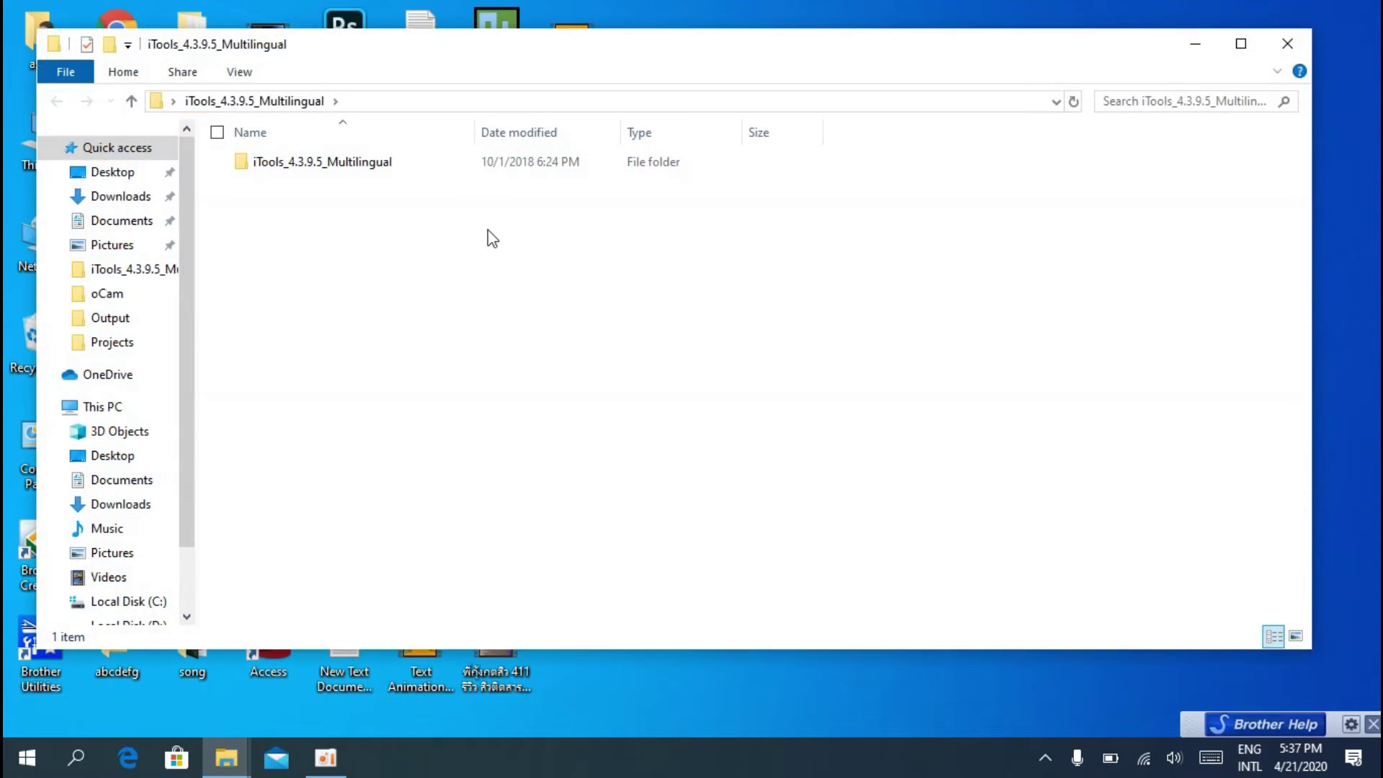
double_click(417, 168)
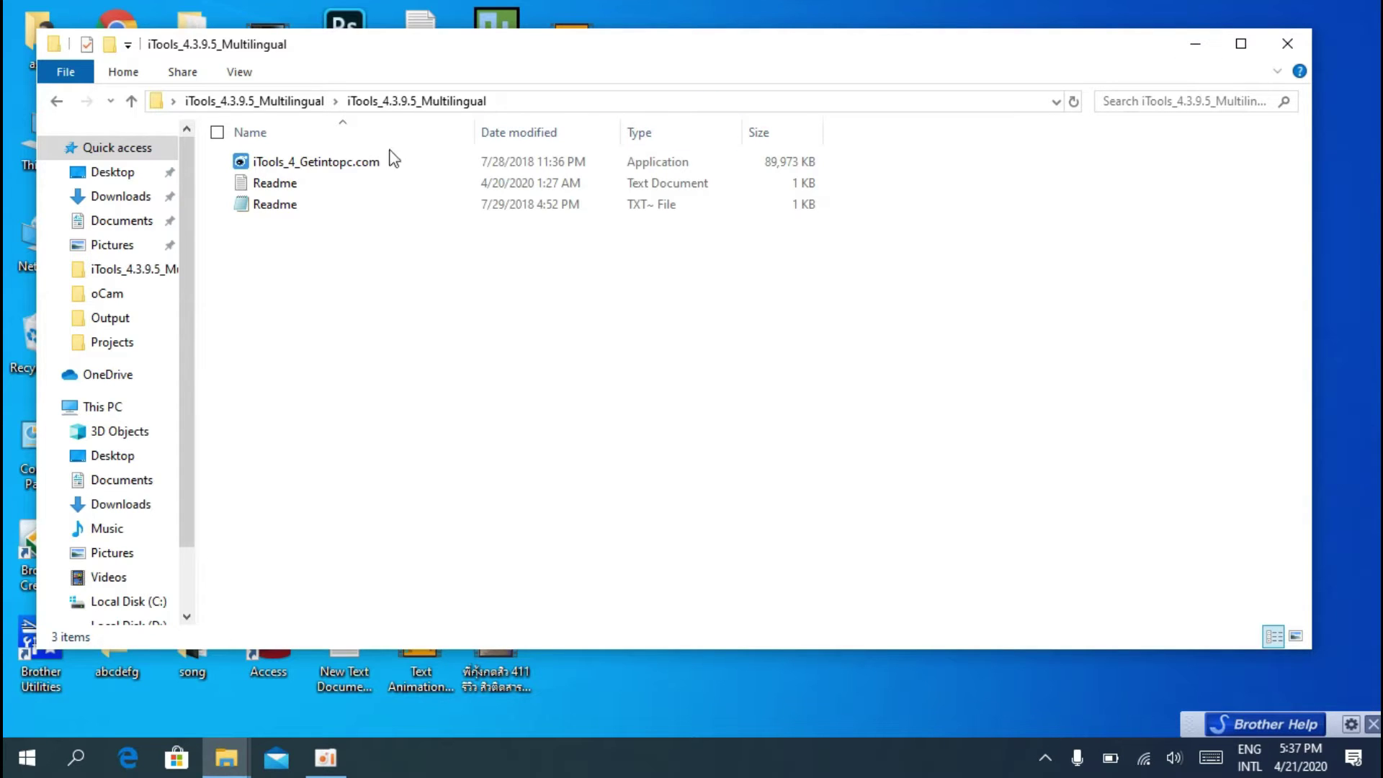
left_click(1177, 45)
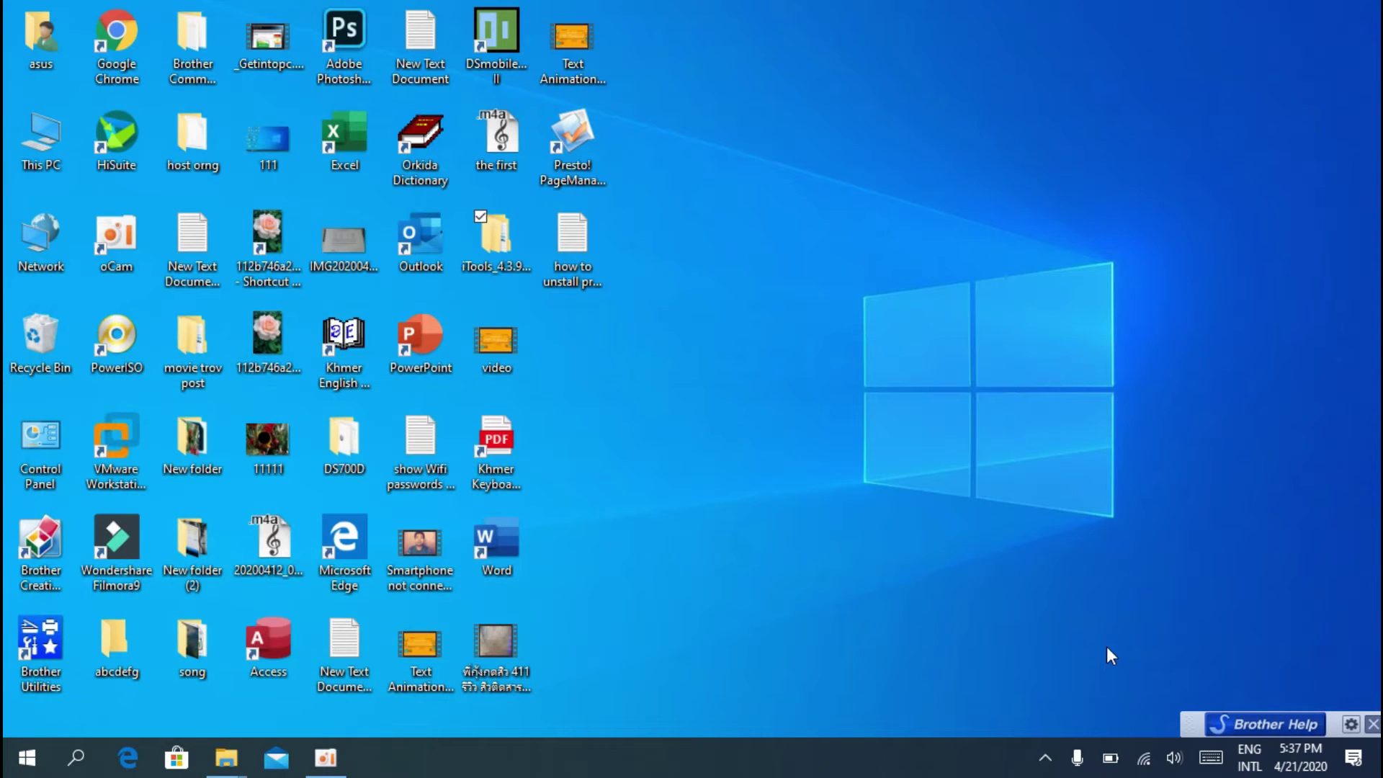
Step: Turn off the computer's Wi-Fi and close the network flyout
left_click(1145, 768)
left_click(1080, 699)
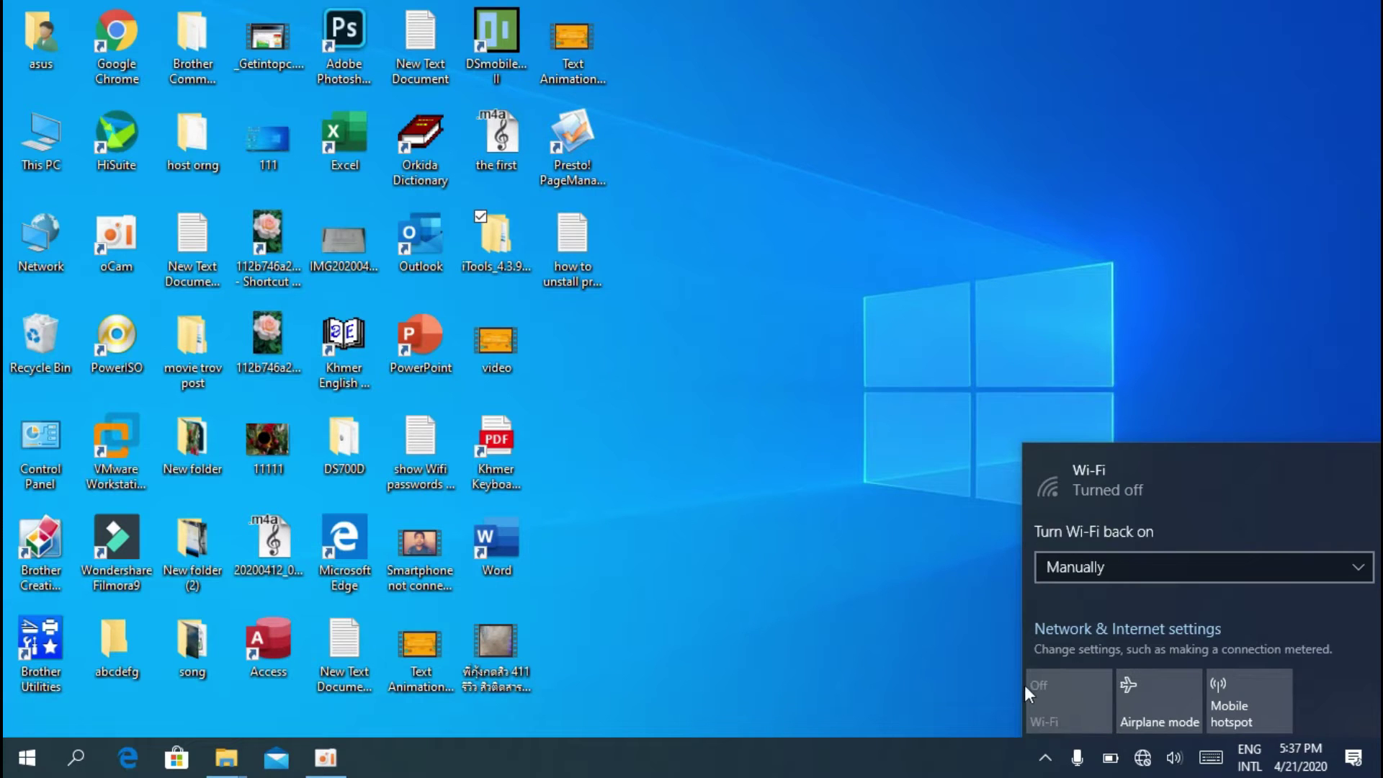
left_click(953, 664)
Step: Turn off Real-time protection in the Virus & threat protection settings of Windows Security and close the window
left_click(1045, 758)
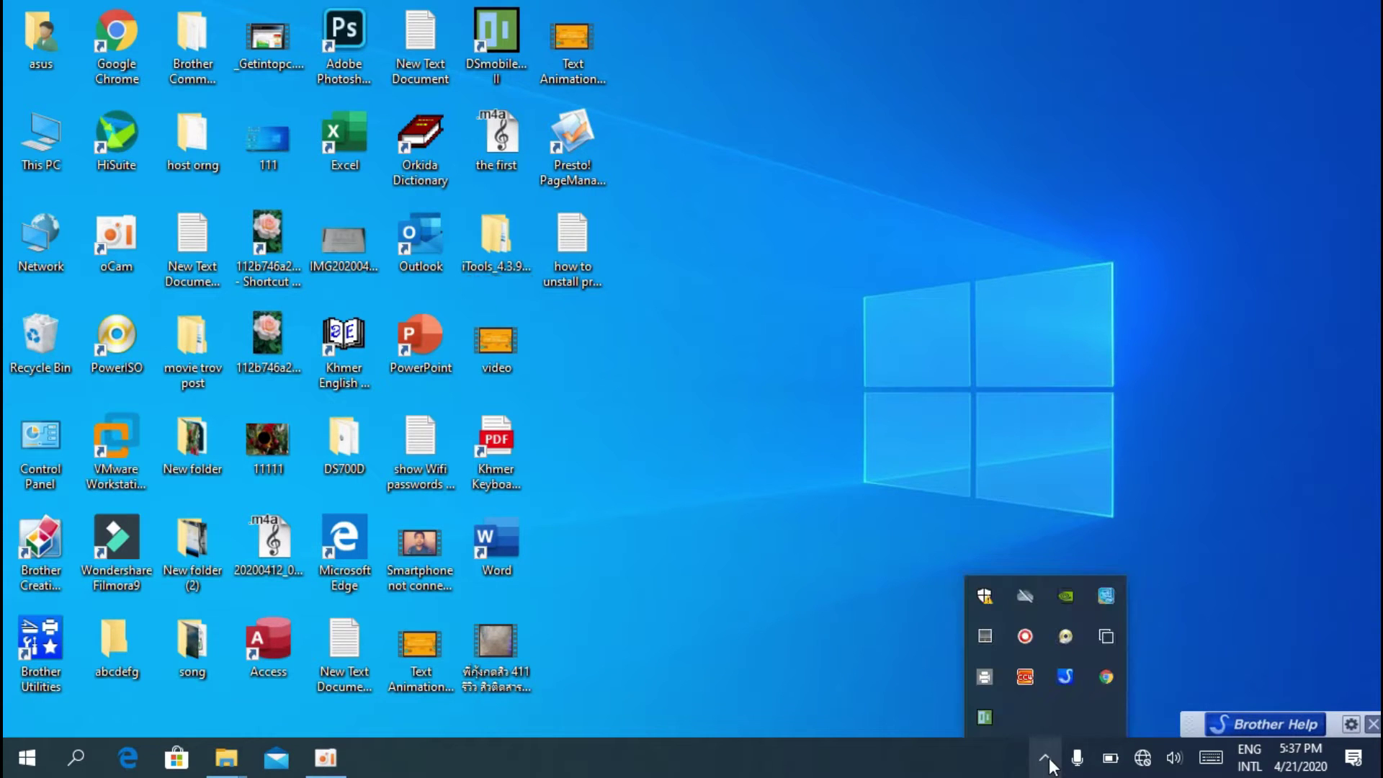
left_click(983, 596)
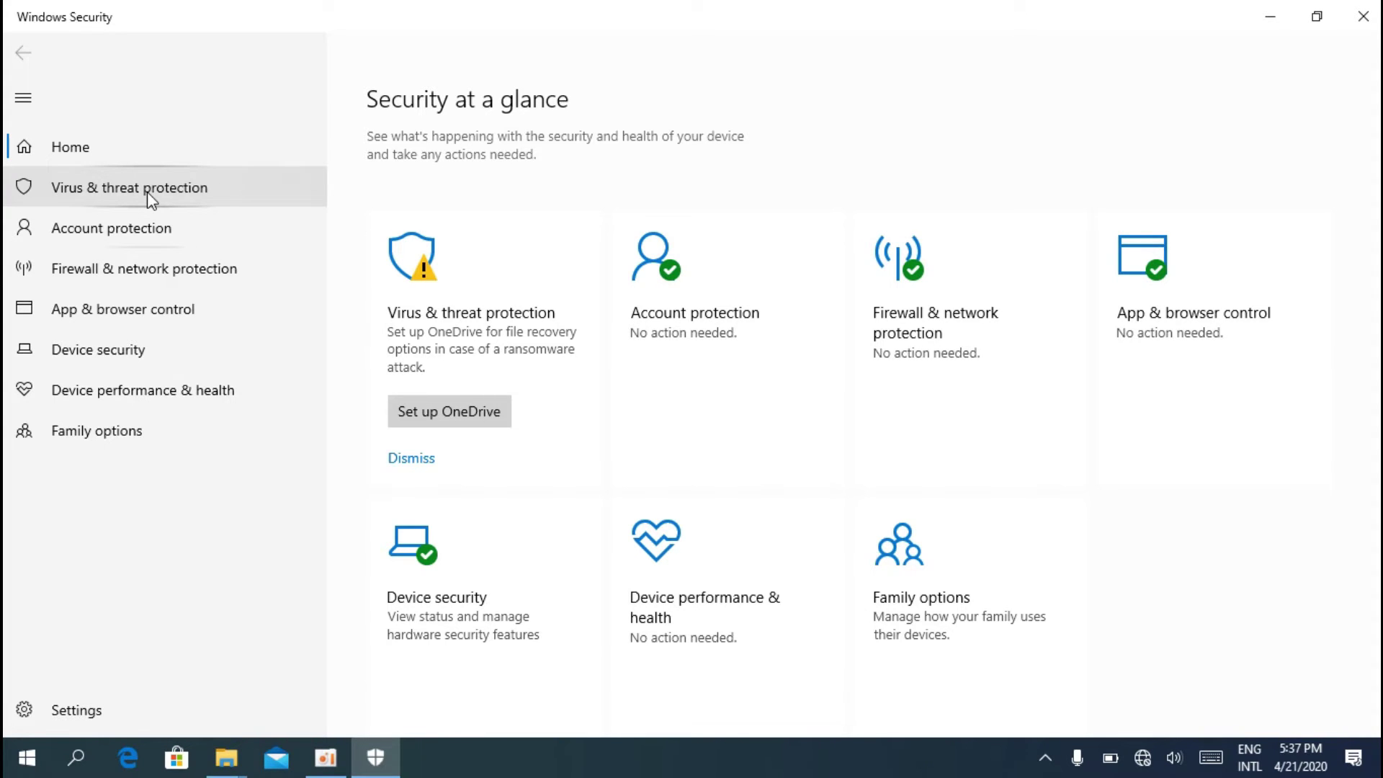
left_click(147, 192)
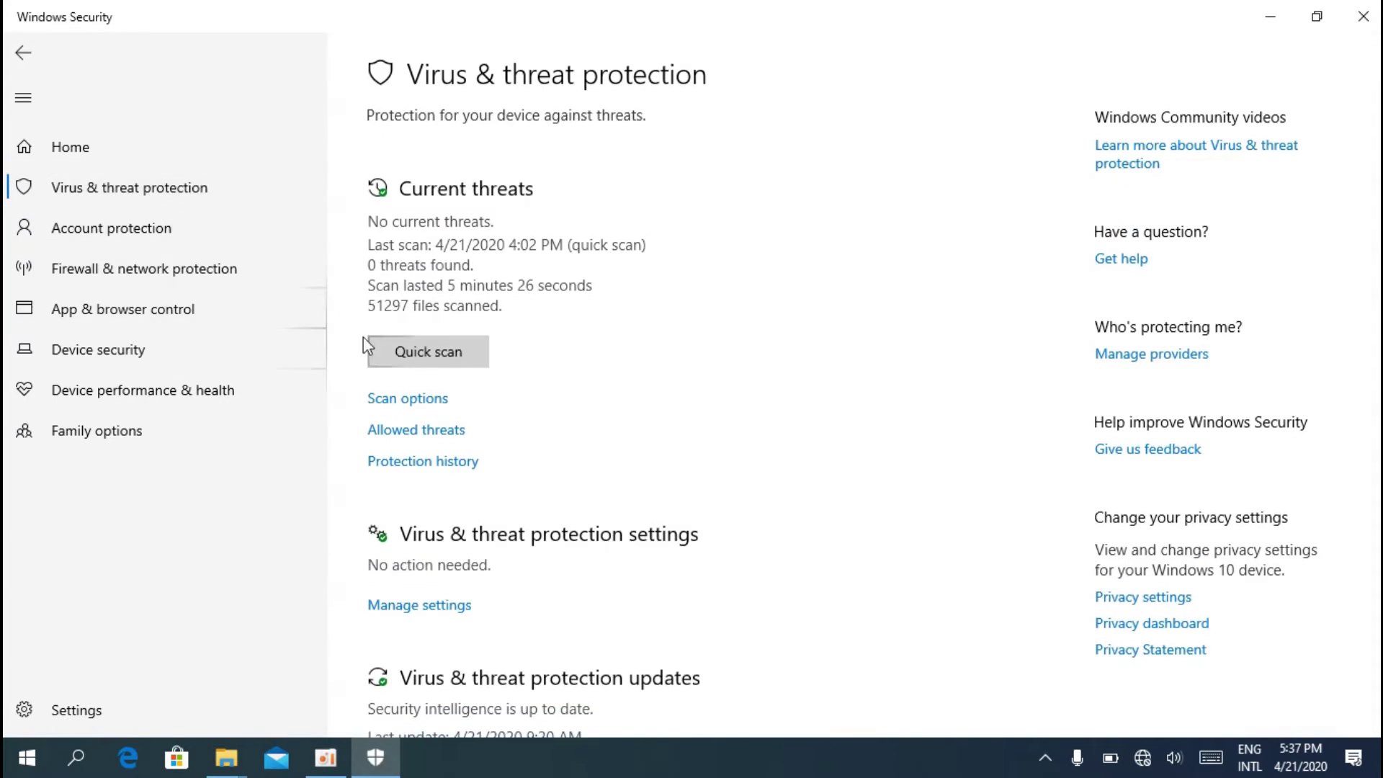
left_click(412, 608)
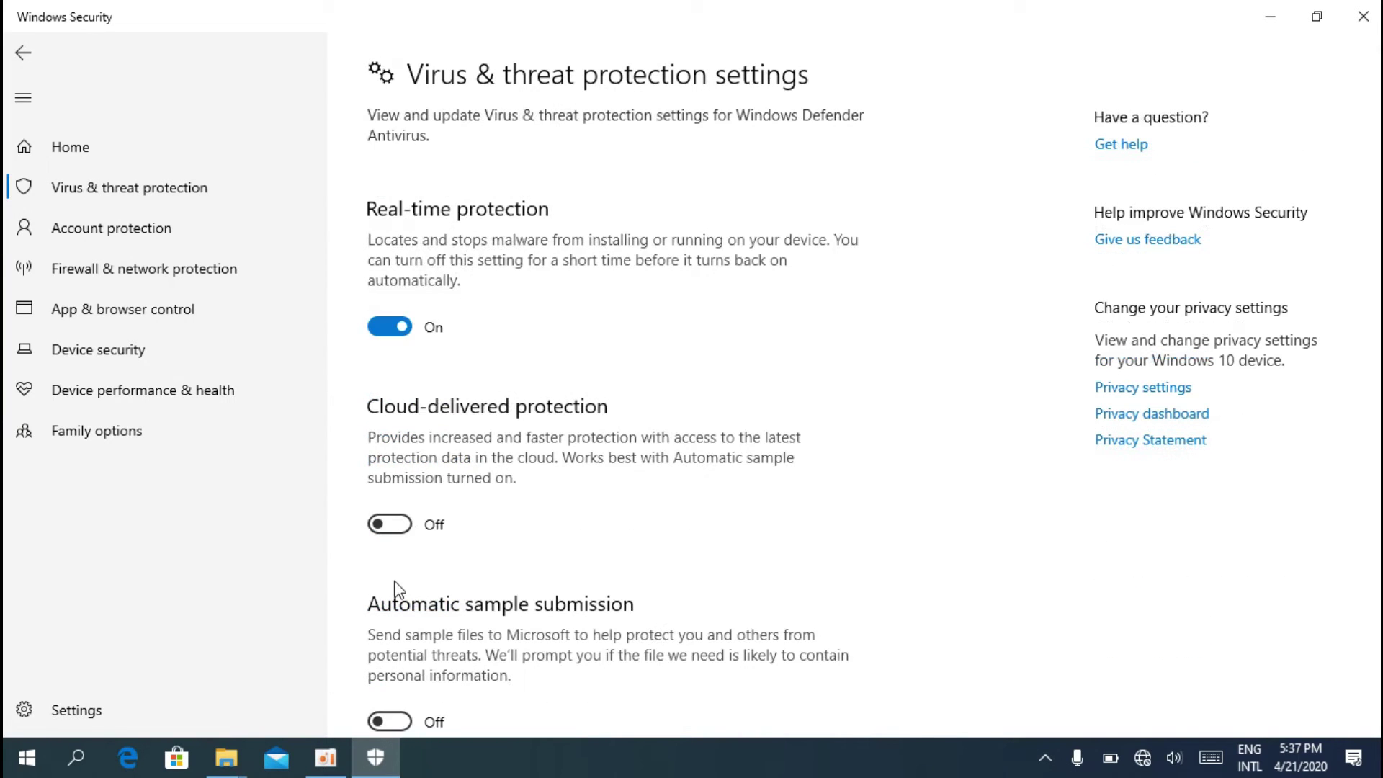
left_click(389, 327)
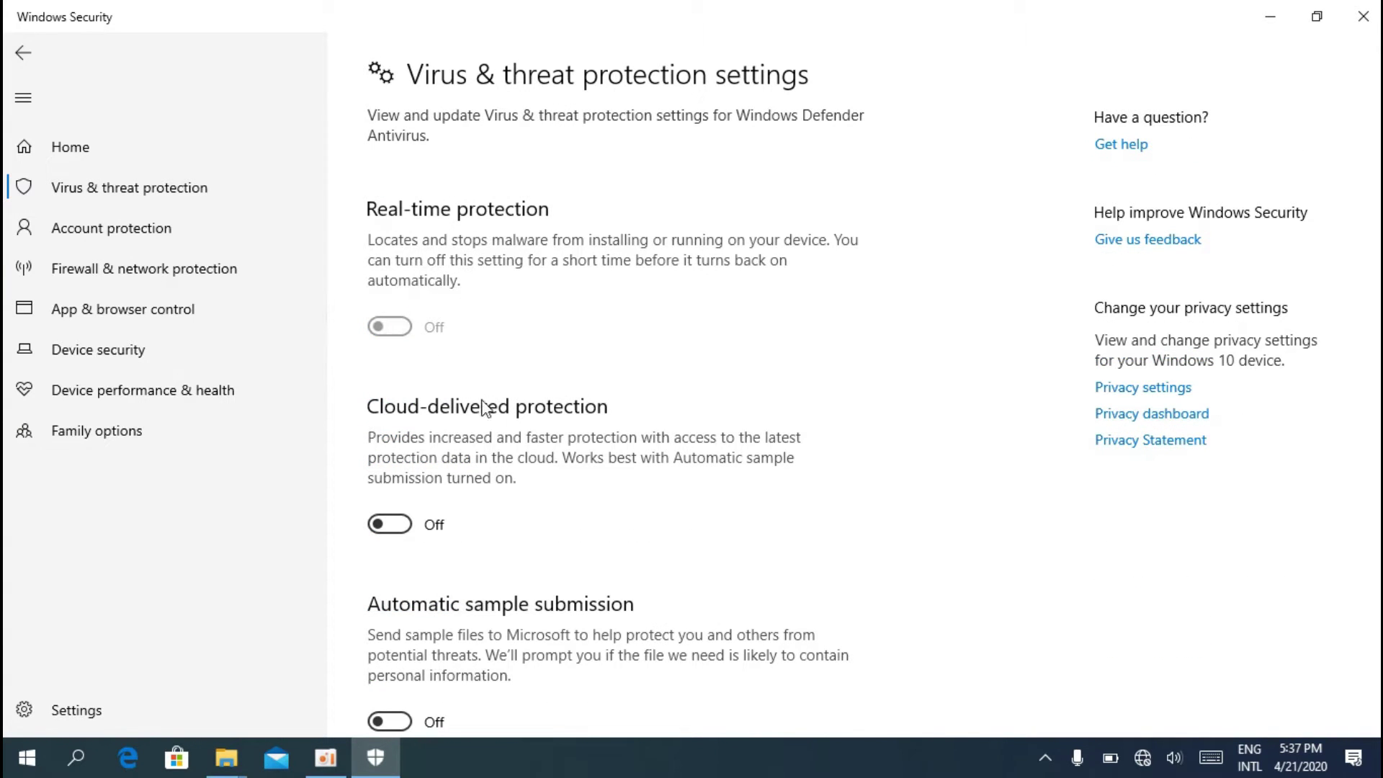
scroll(844, 504, "down", 4)
scroll(854, 503, "up", 4)
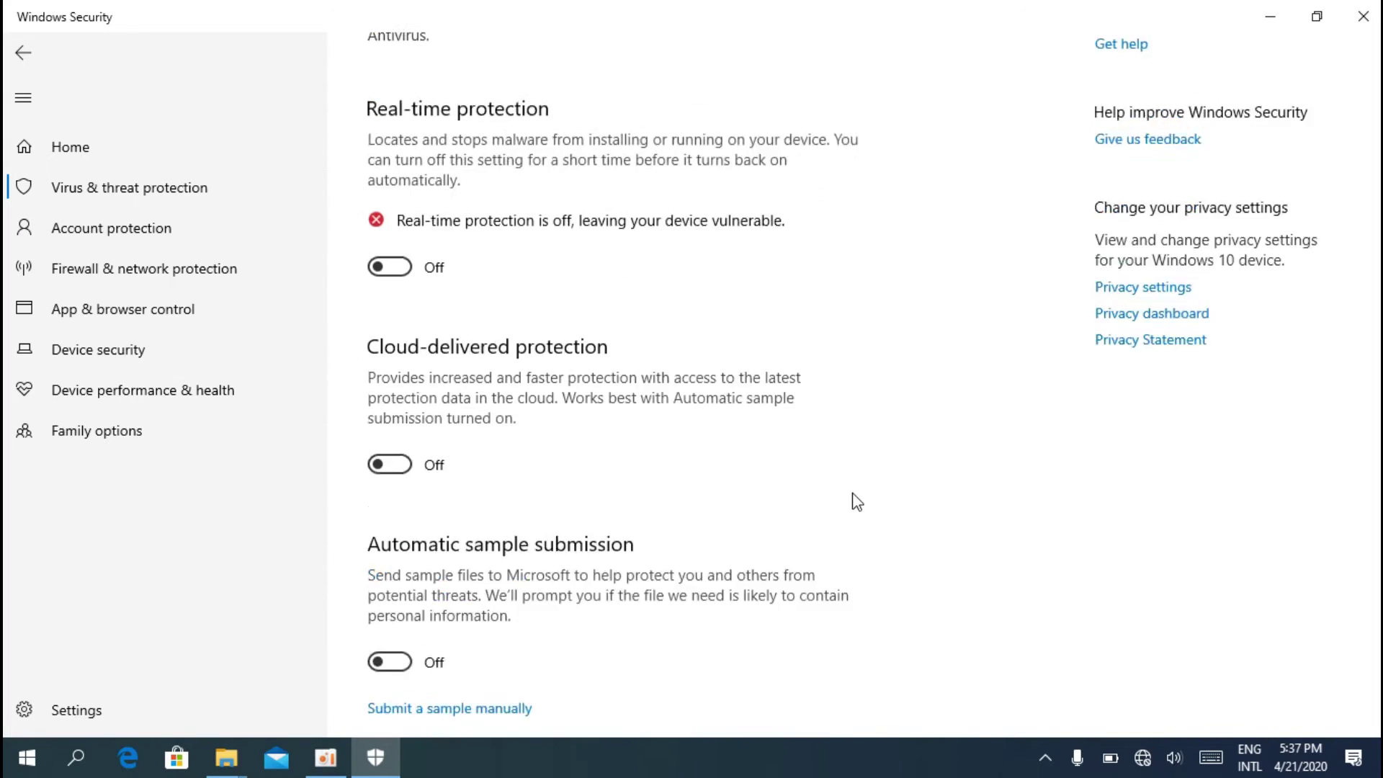
left_click(1363, 16)
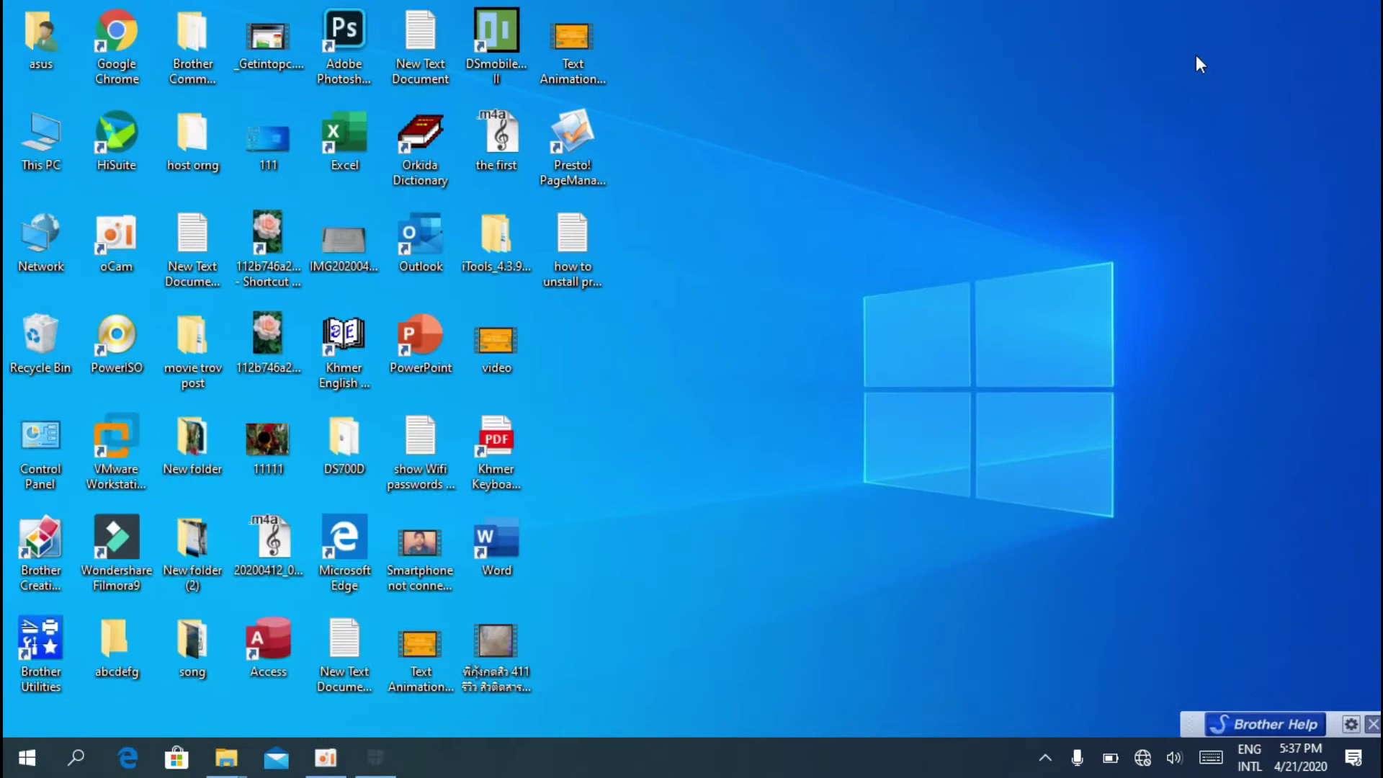
right_click(772, 251)
left_click(732, 314)
Step: Run the iTools_4_Getintopc.com installer, agree to the license terms, and start installing in the default folder, minimising the folder window
mouse_move(224, 756)
left_click(318, 635)
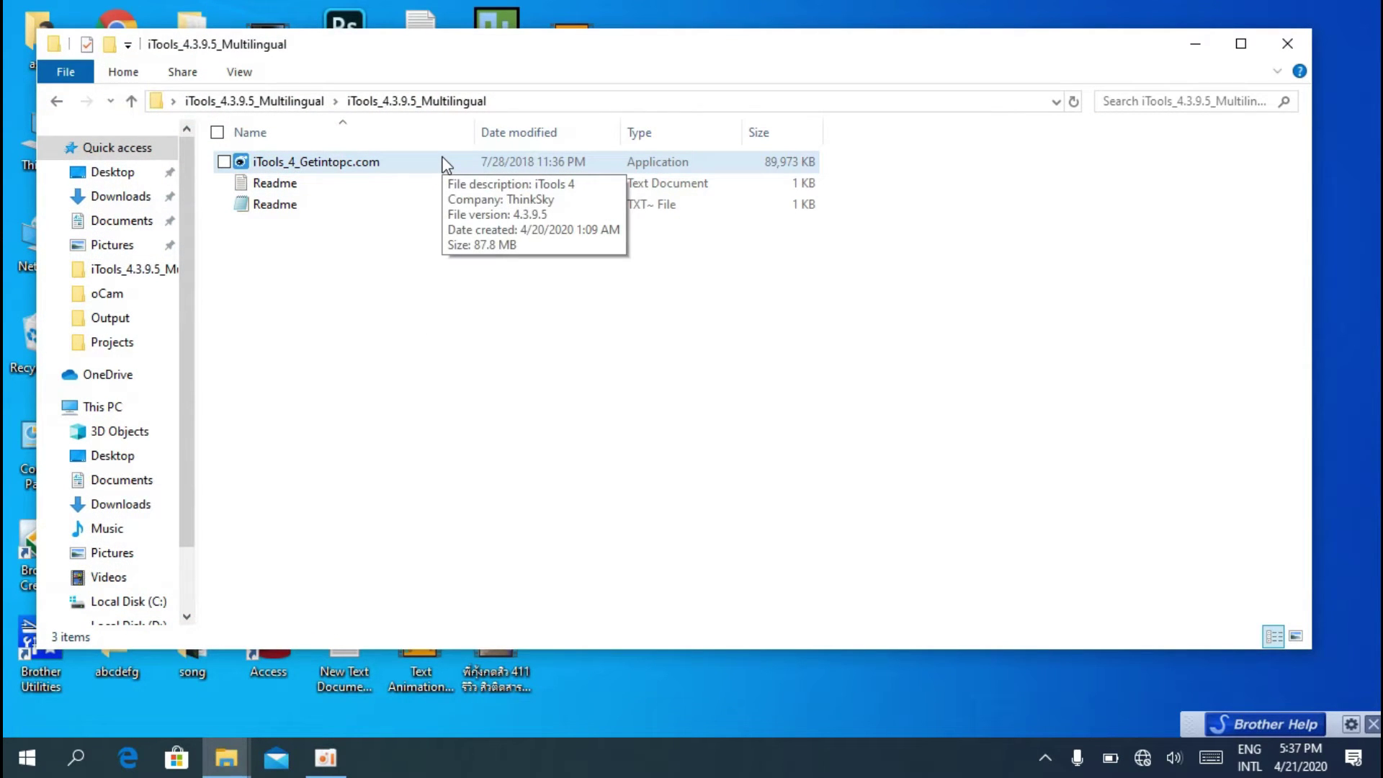
double_click(396, 162)
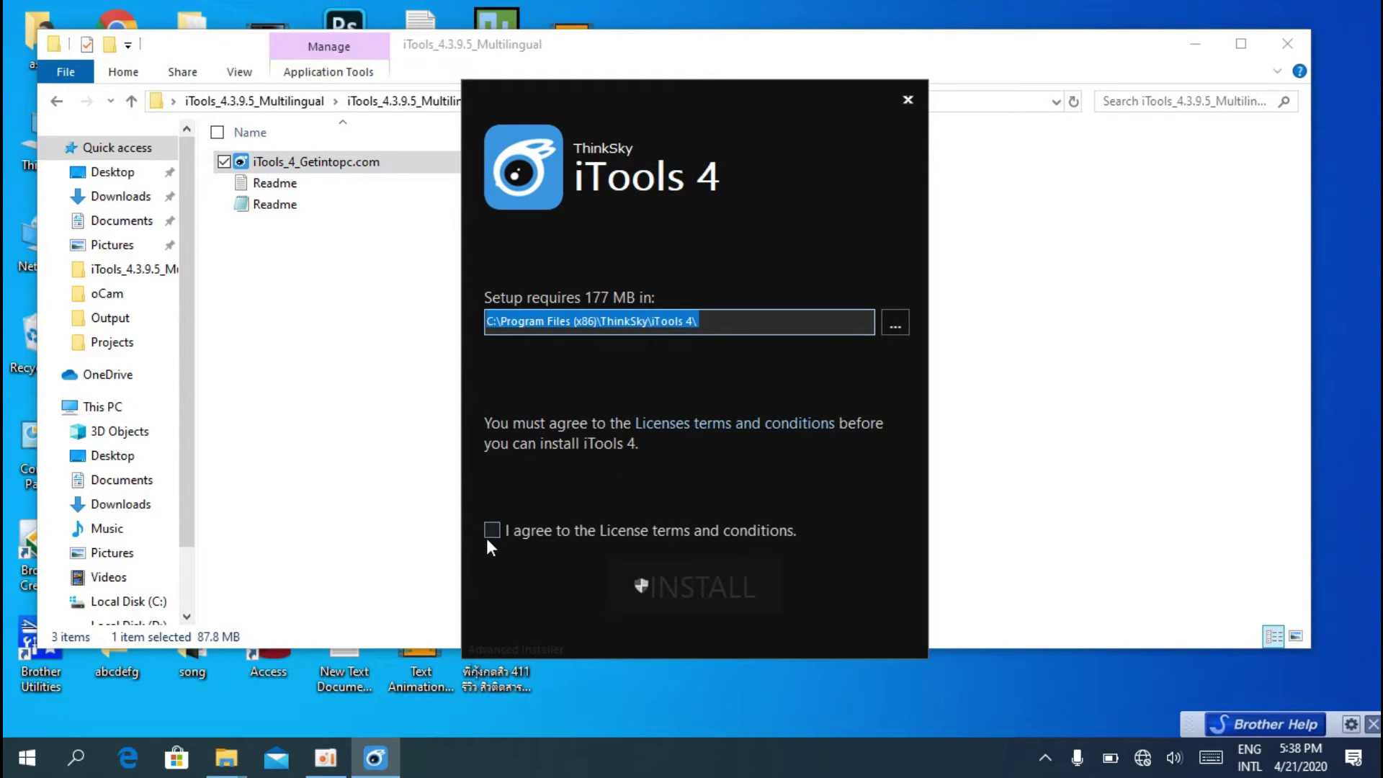
left_click(490, 531)
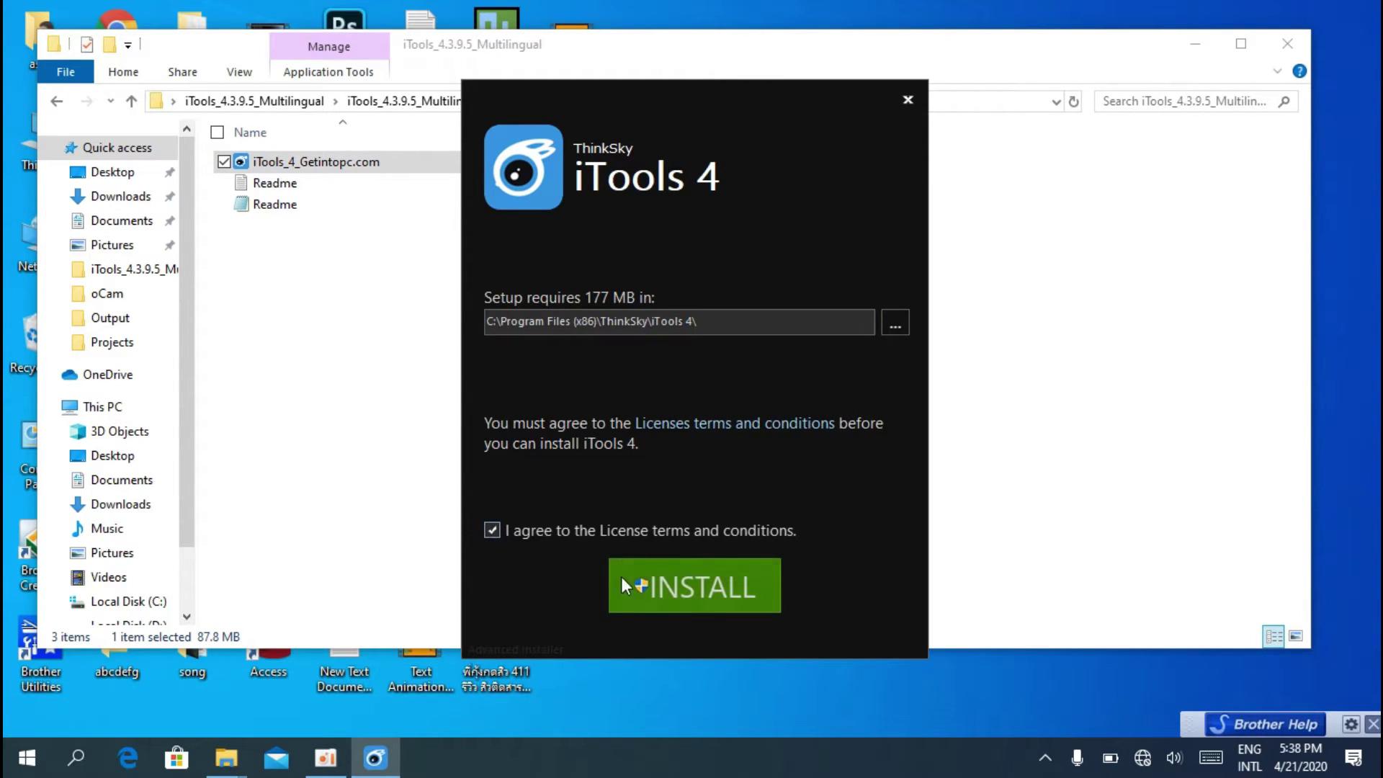
left_click(693, 589)
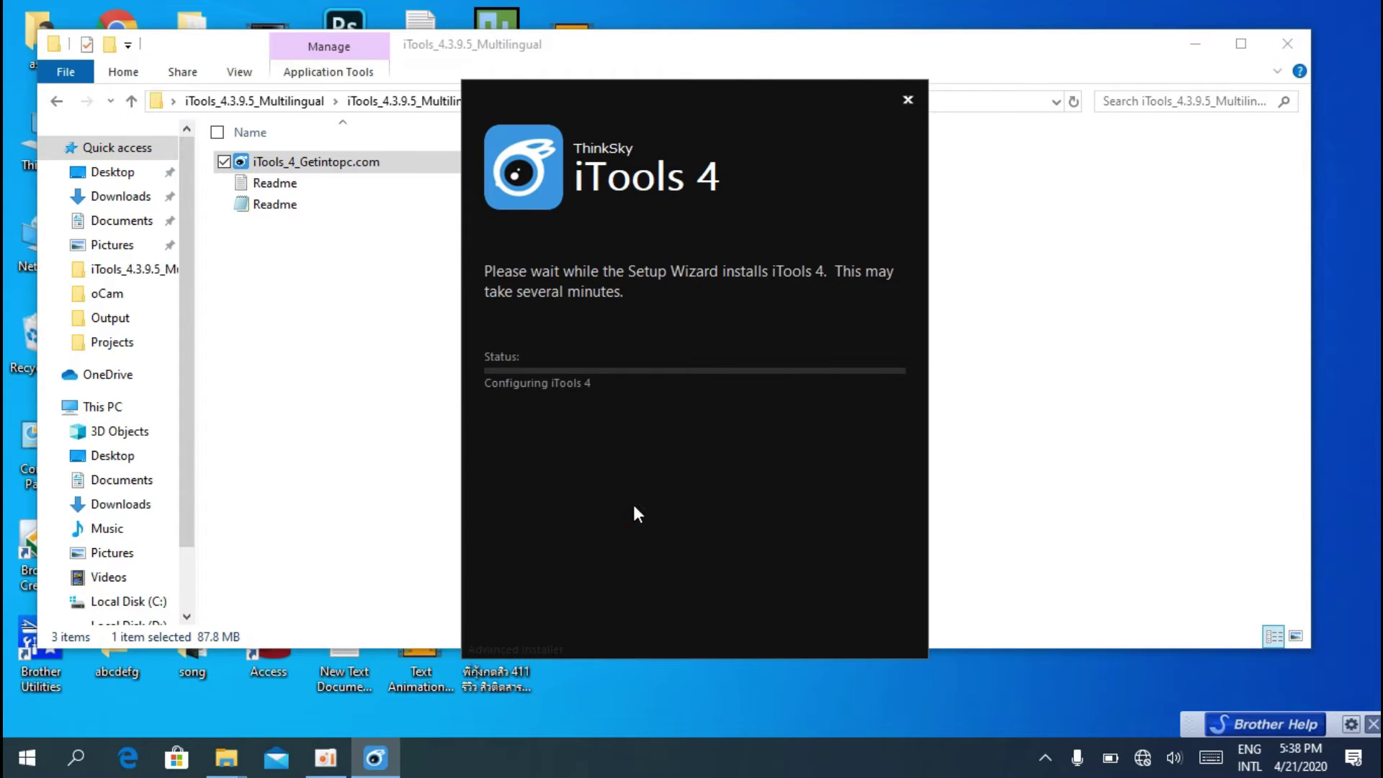
left_click(1196, 44)
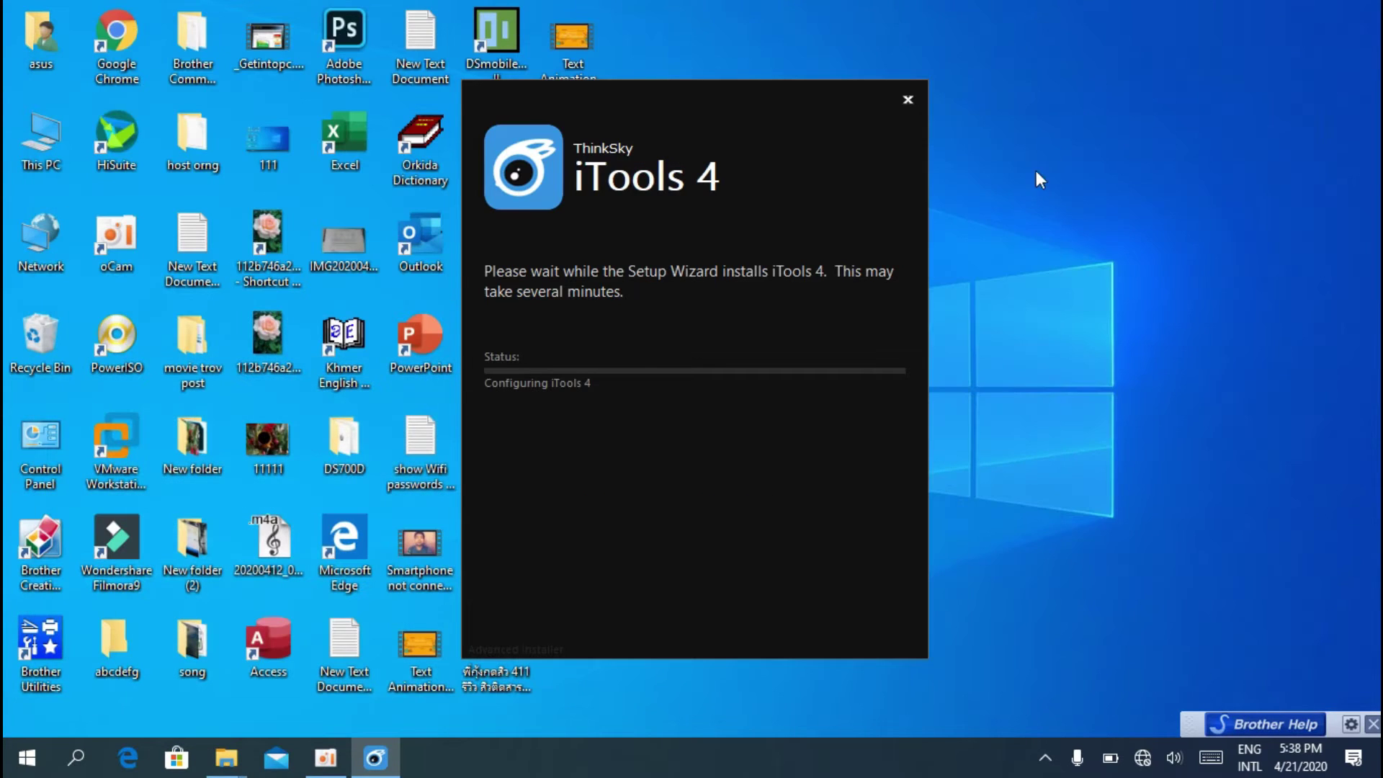
Step: Move the iTools 4 setup window clear of the desktop icons and finish the setup wizard
right_click(1131, 272)
left_click(1055, 332)
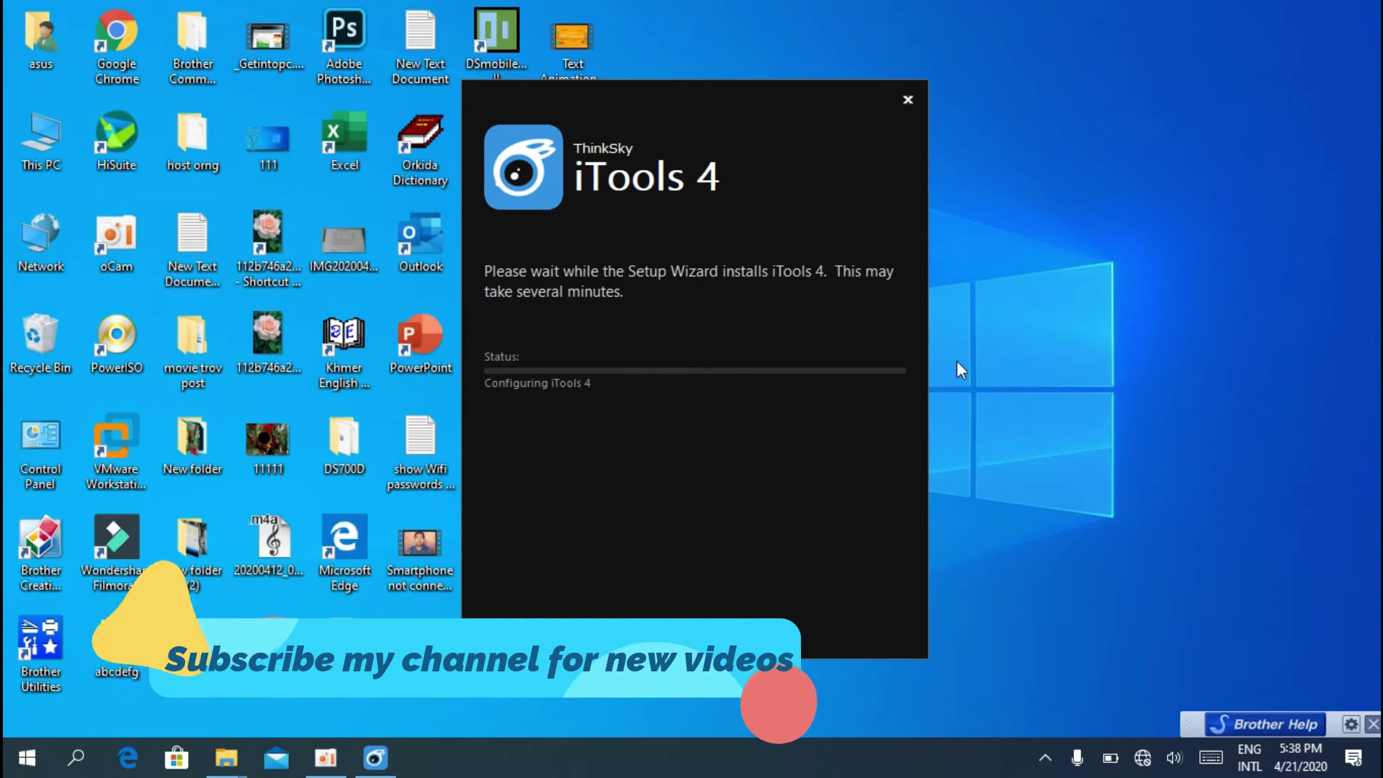
left_click_drag(707, 89, 877, 98)
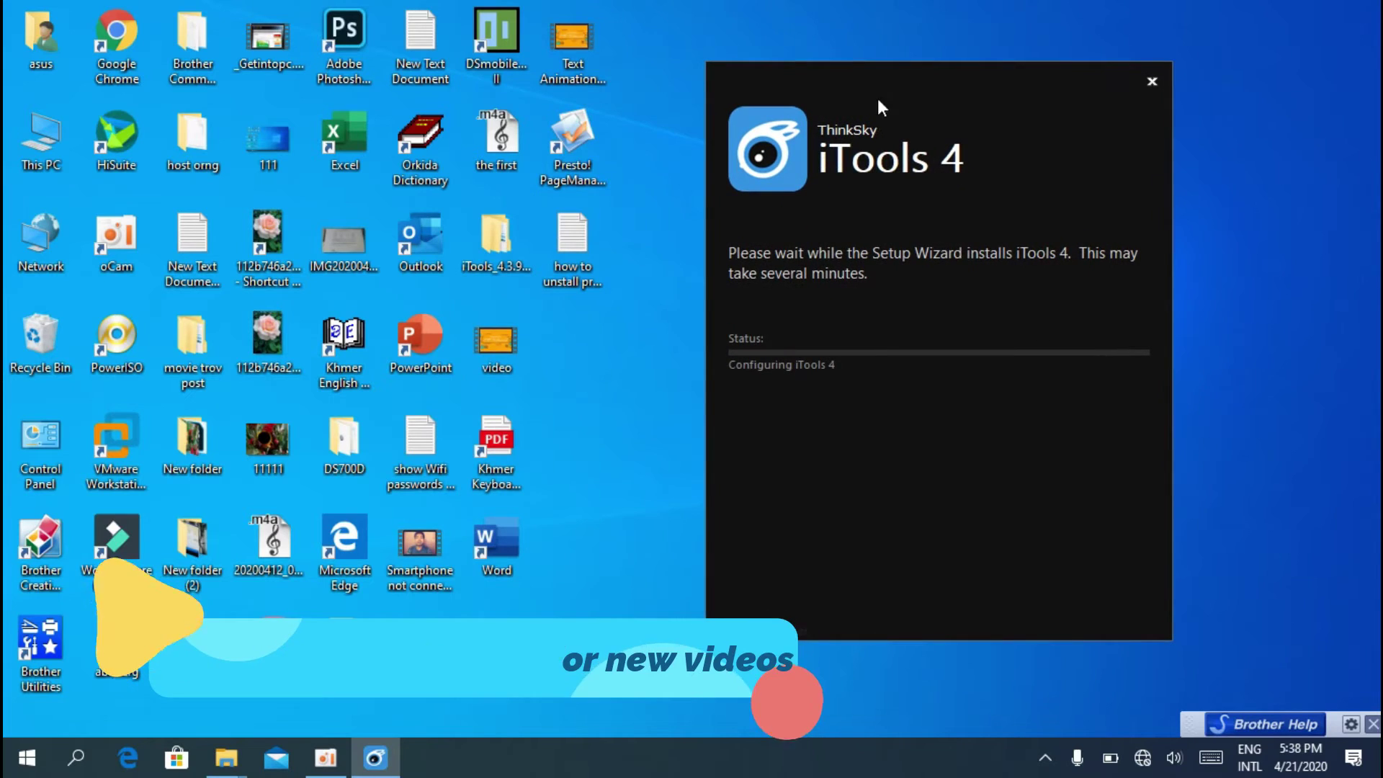
right_click(663, 387)
left_click(589, 444)
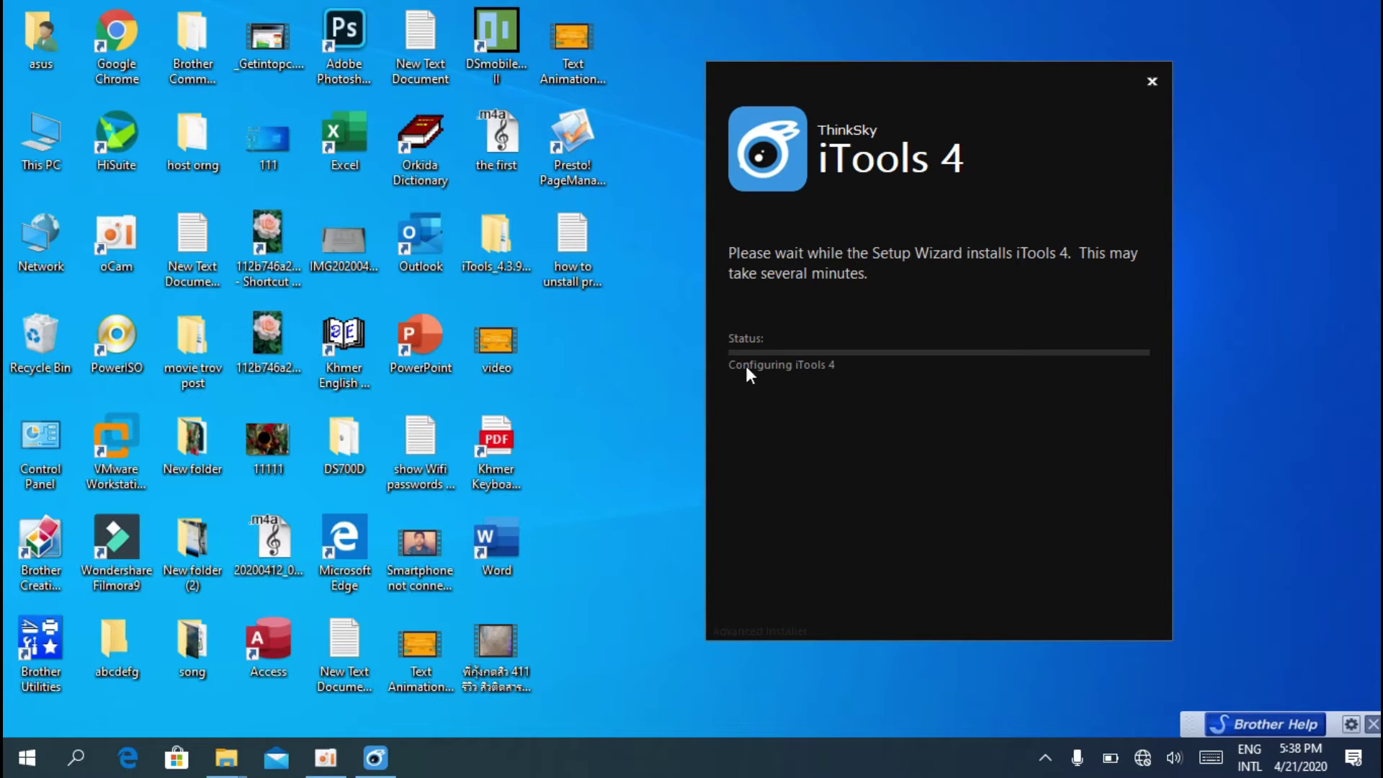
left_click_drag(976, 88, 893, 77)
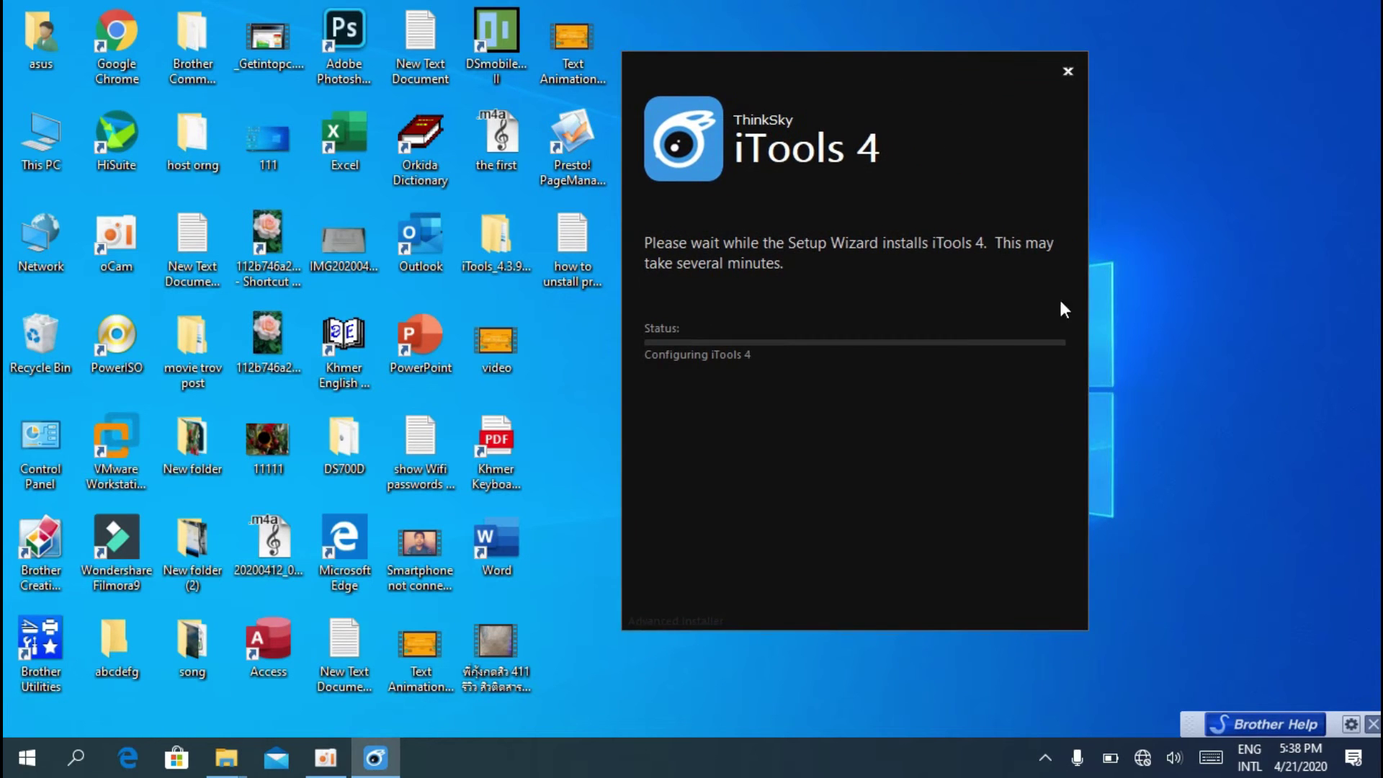
right_click(1207, 295)
left_click(1121, 353)
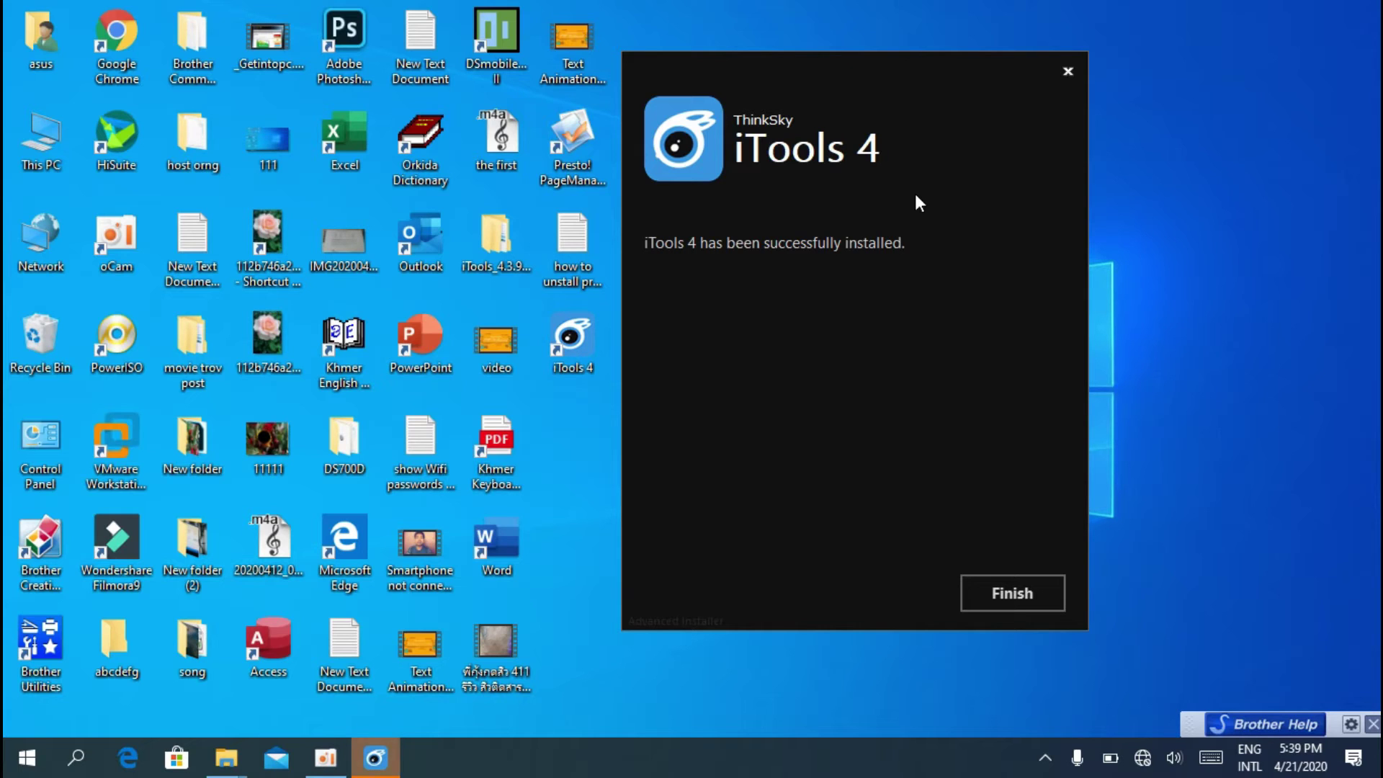
left_click(1013, 599)
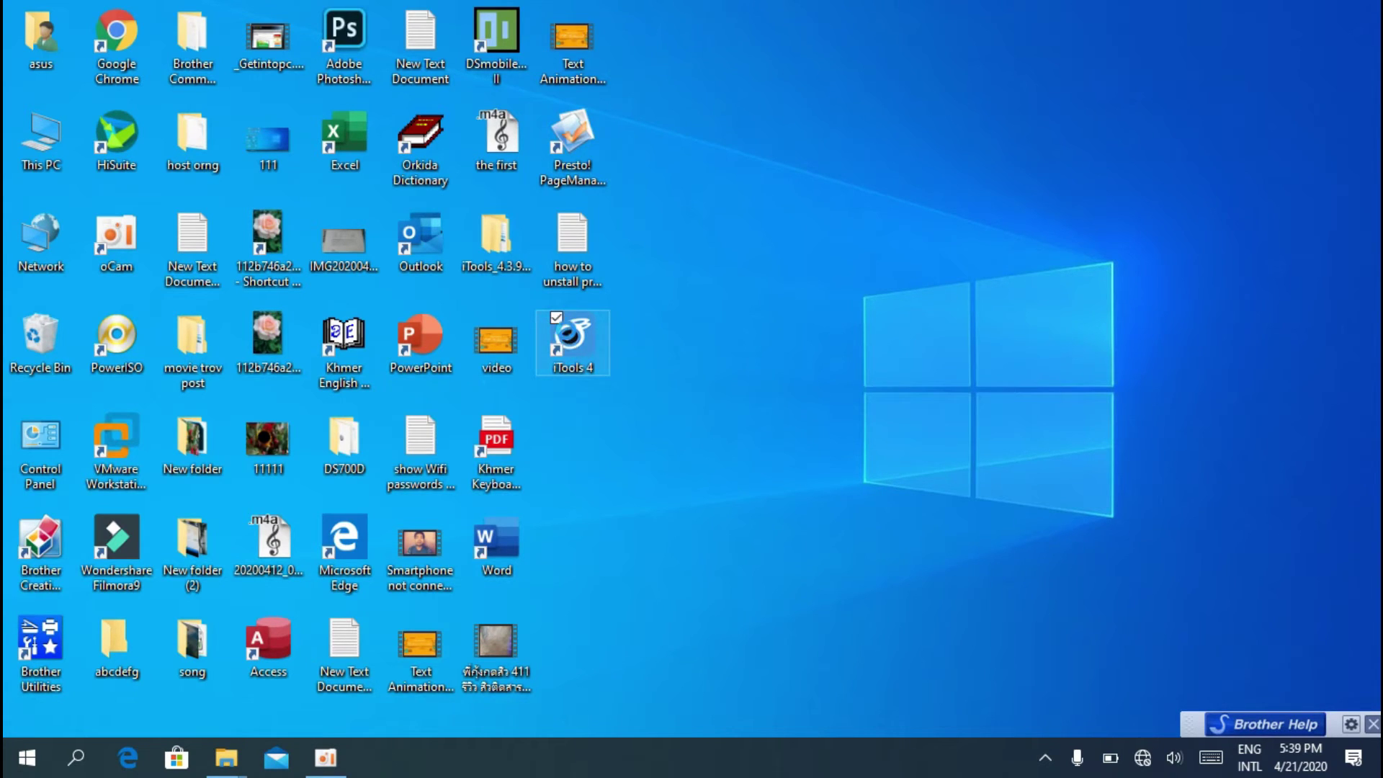
Step: Create another desktop shortcut for iTools 4 from its file location in the Public Desktop folder, and close that folder
right_click(566, 333)
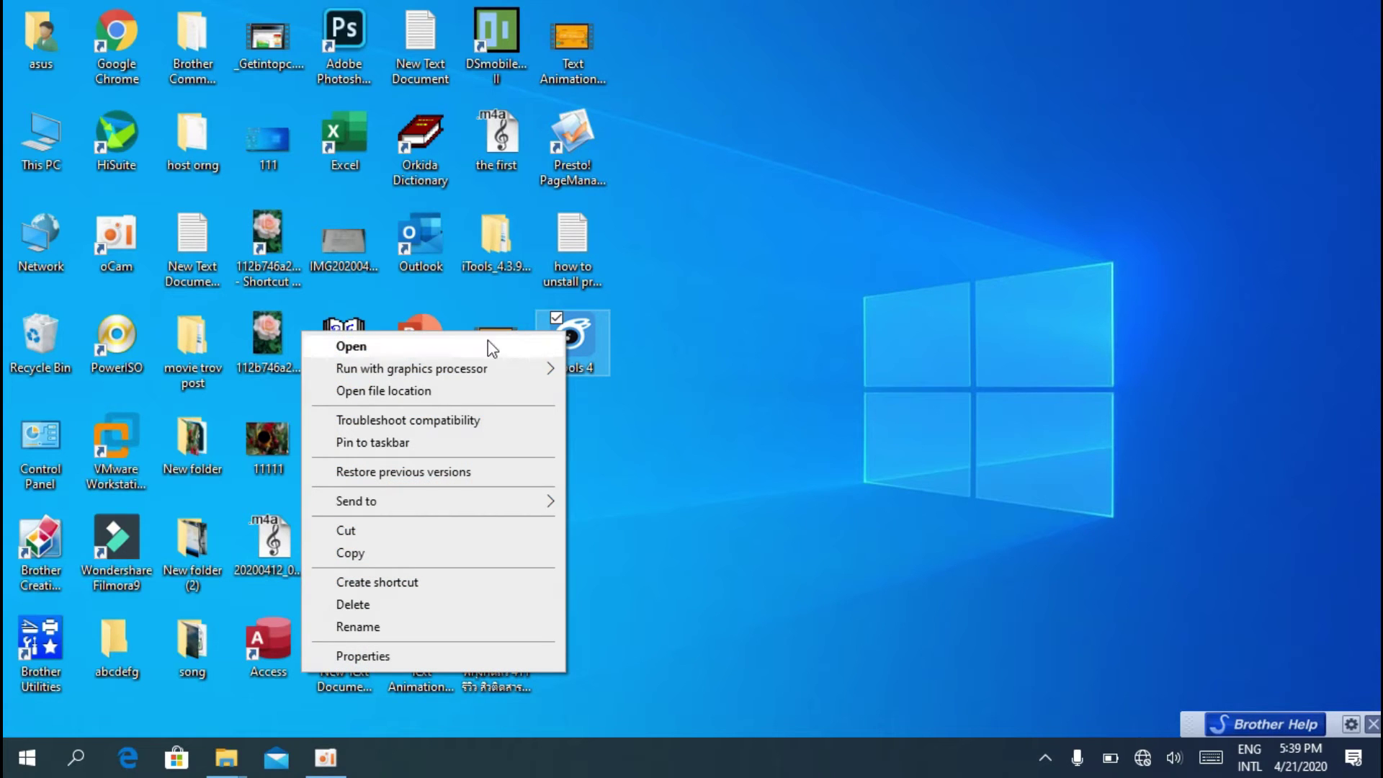
left_click(401, 394)
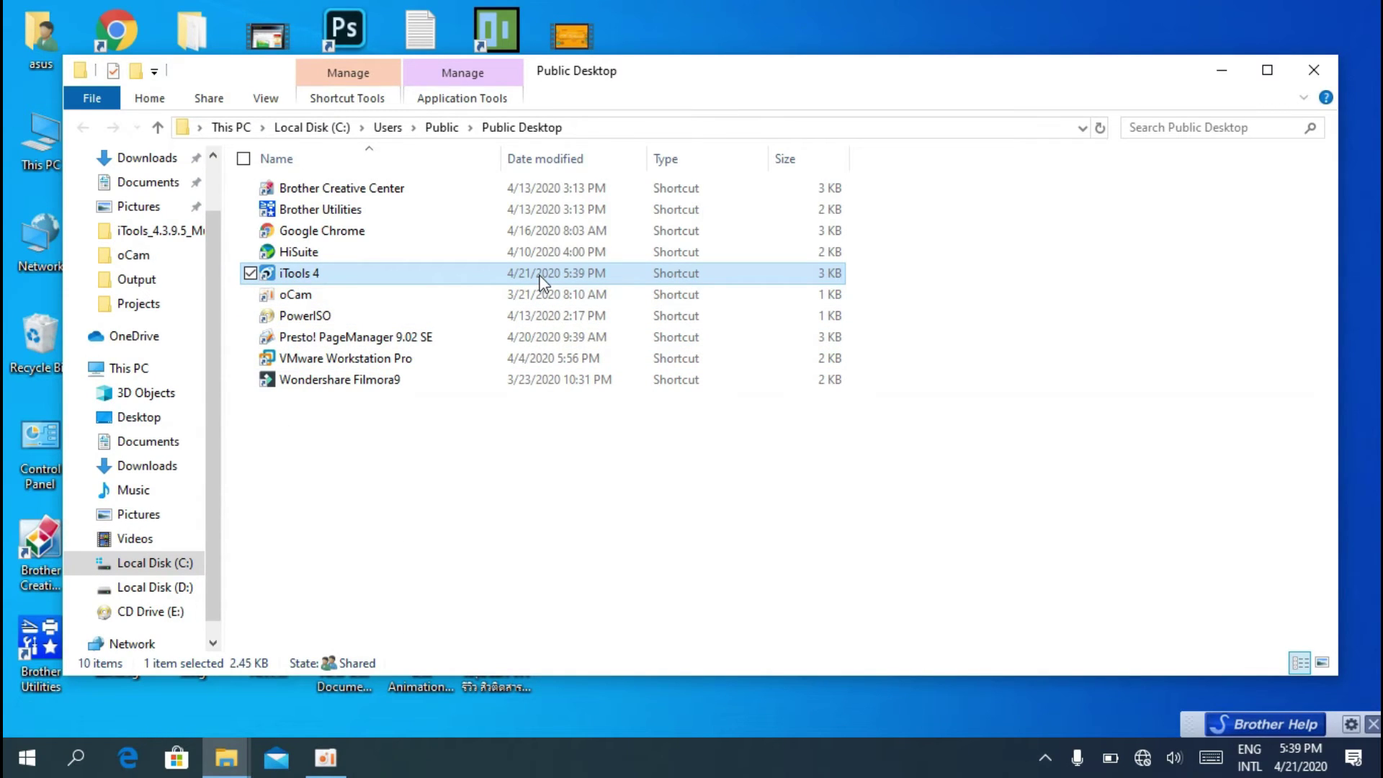
double_click(539, 274)
right_click(539, 274)
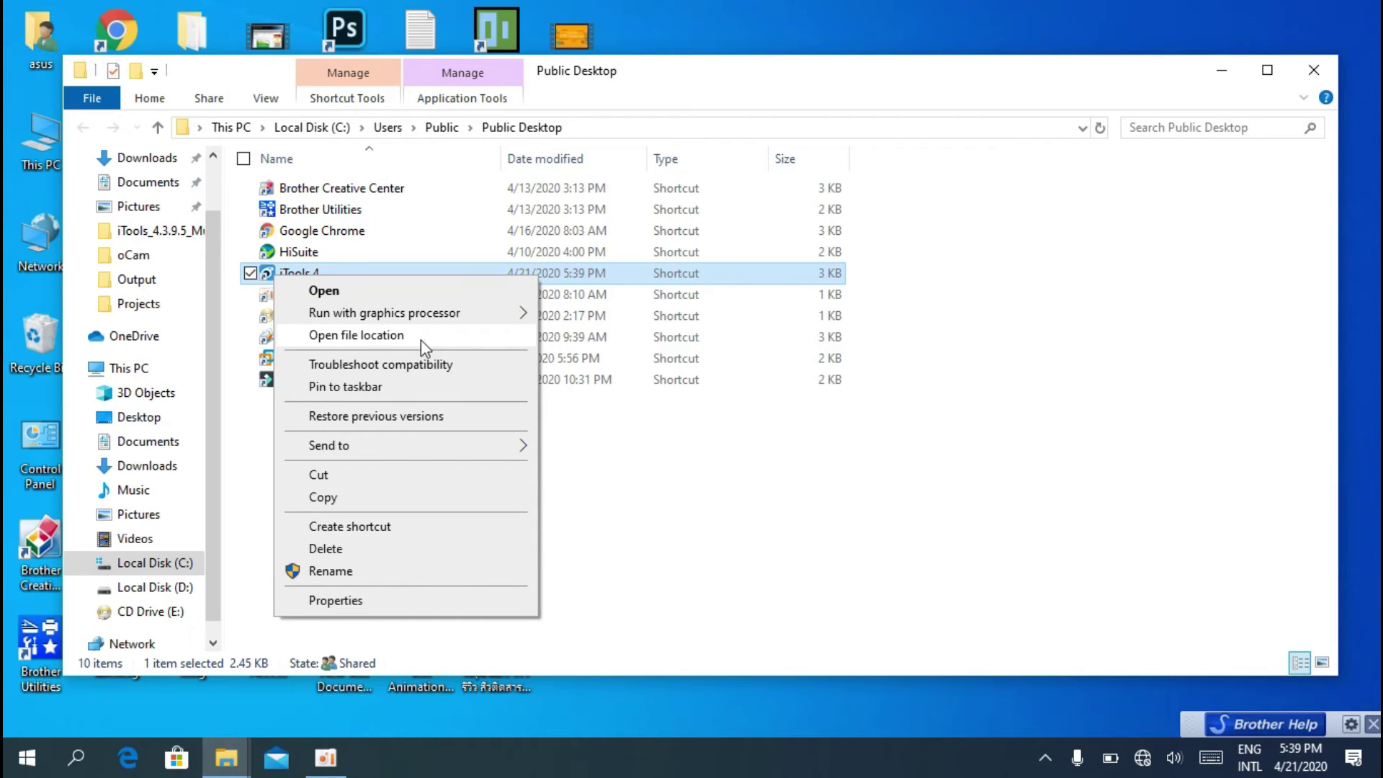
mouse_move(404, 443)
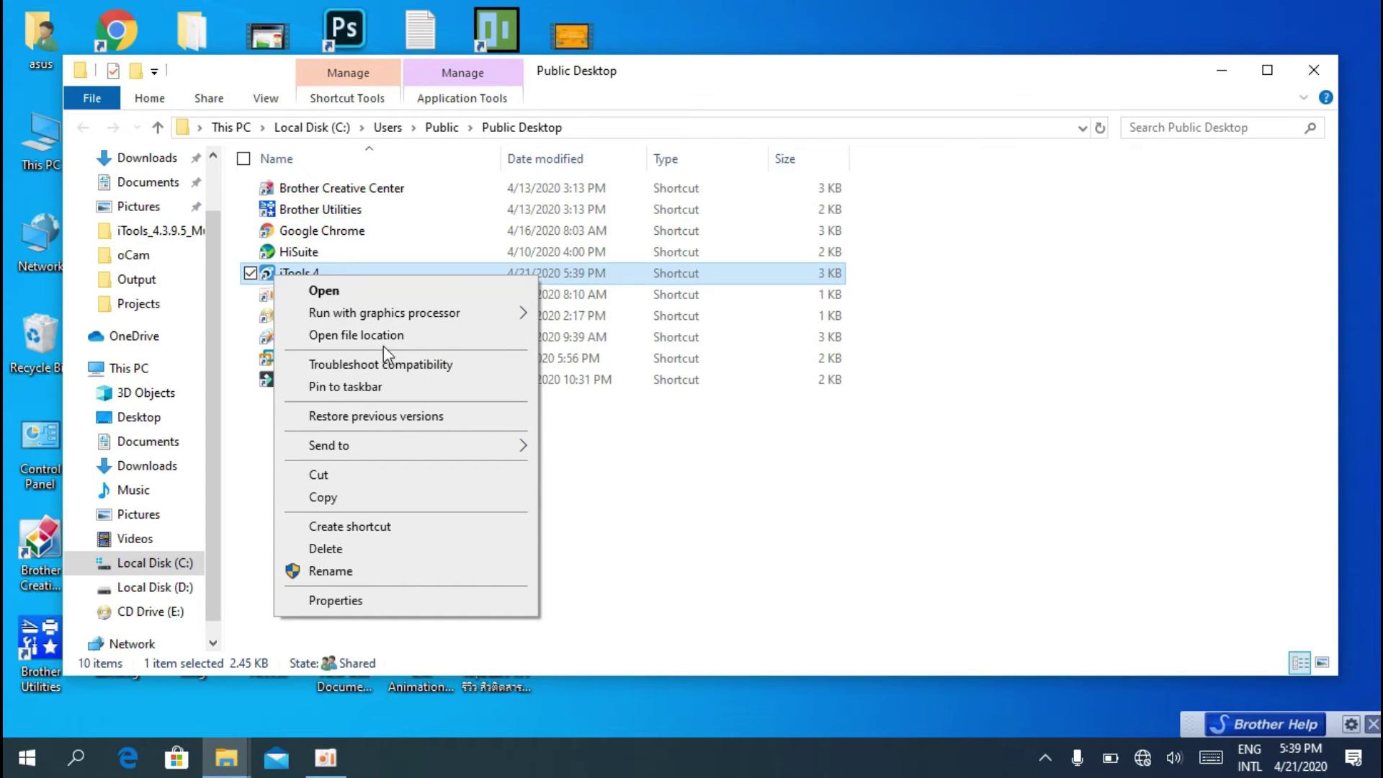
left_click(383, 346)
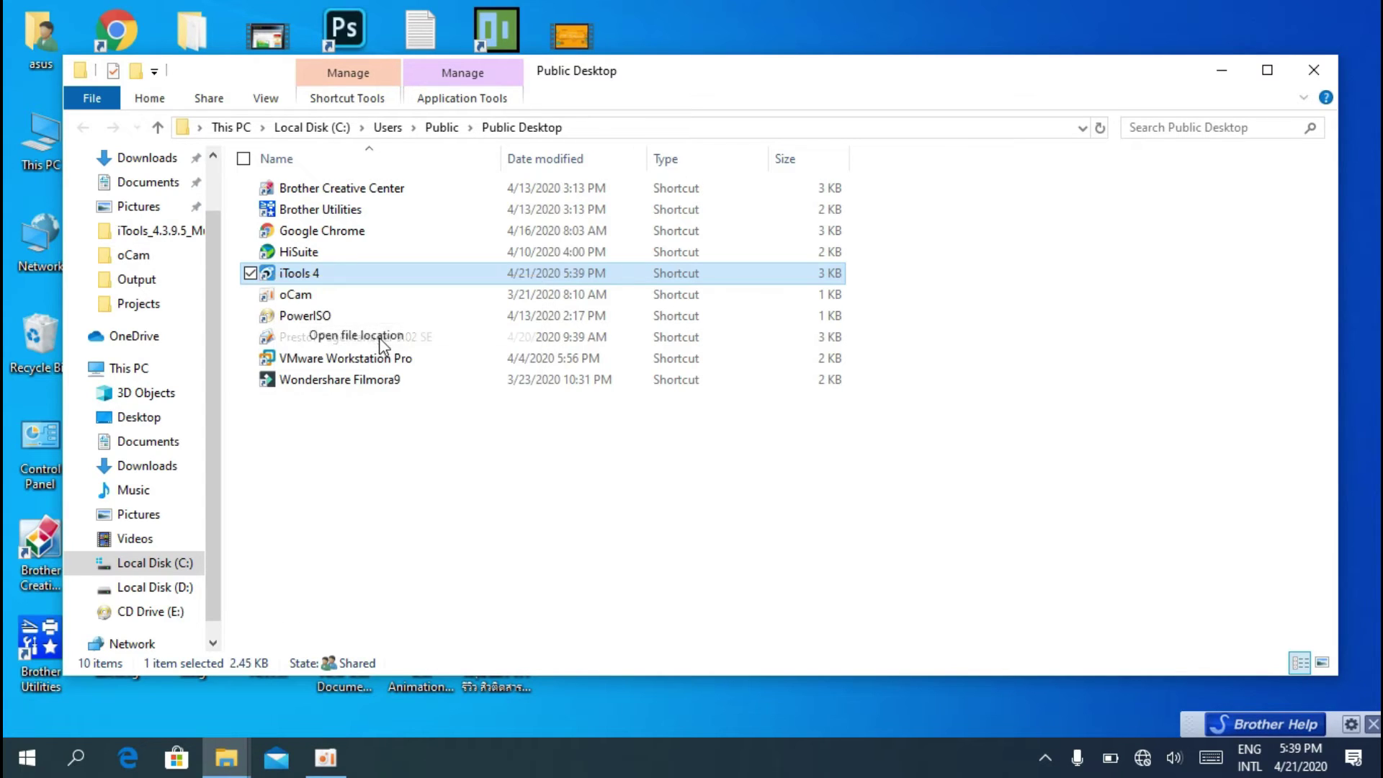
right_click(525, 274)
mouse_move(400, 457)
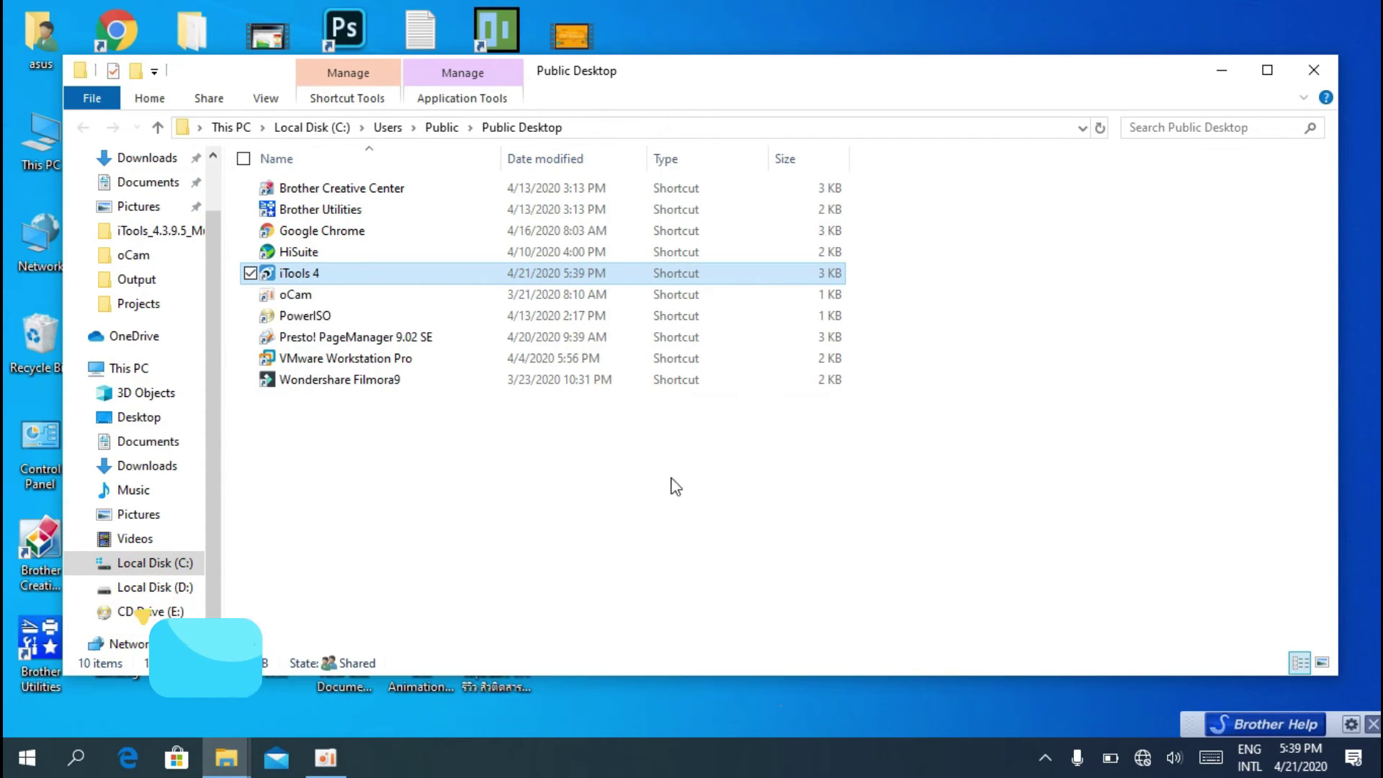
left_click(1313, 70)
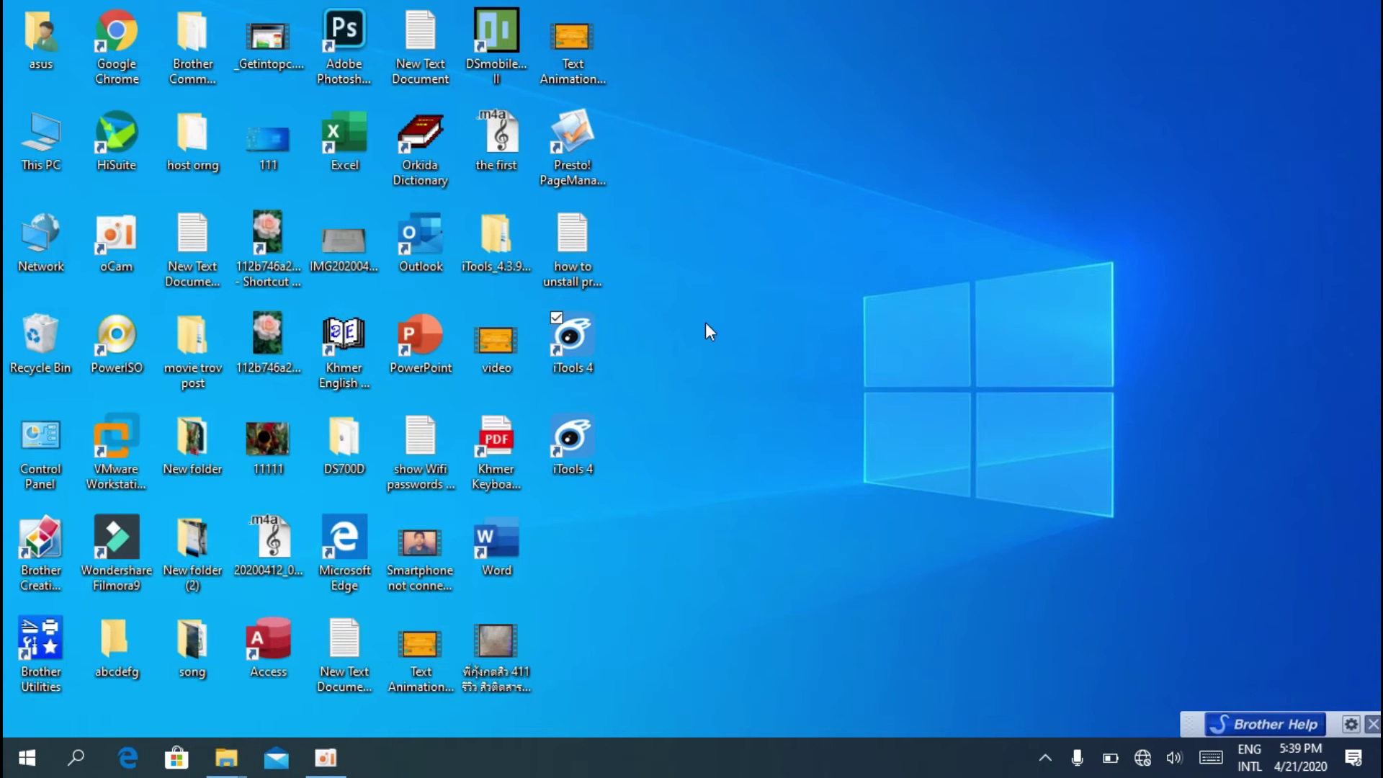
Step: Launch iTools 4 from its second desktop shortcut, view the version details in About Us, and close the program
left_click(577, 438)
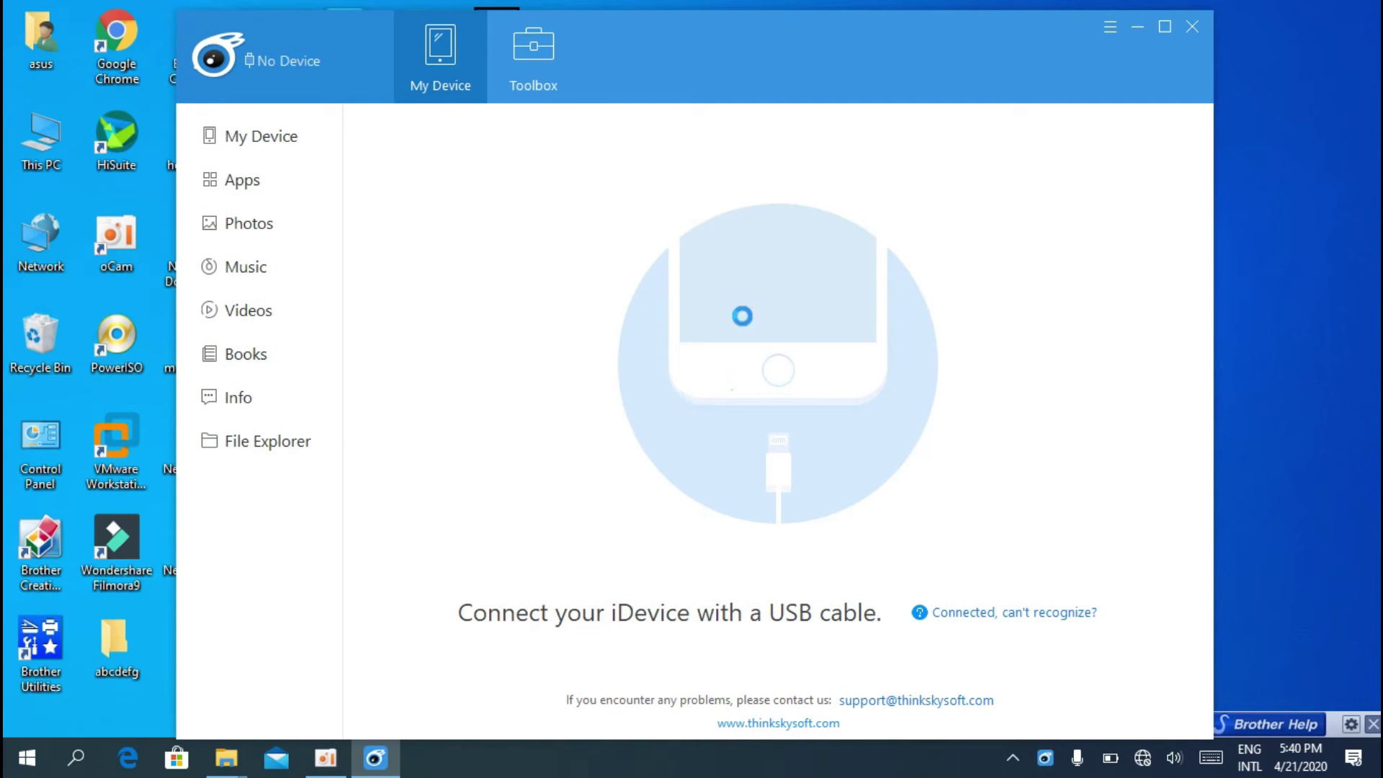
left_click(1110, 26)
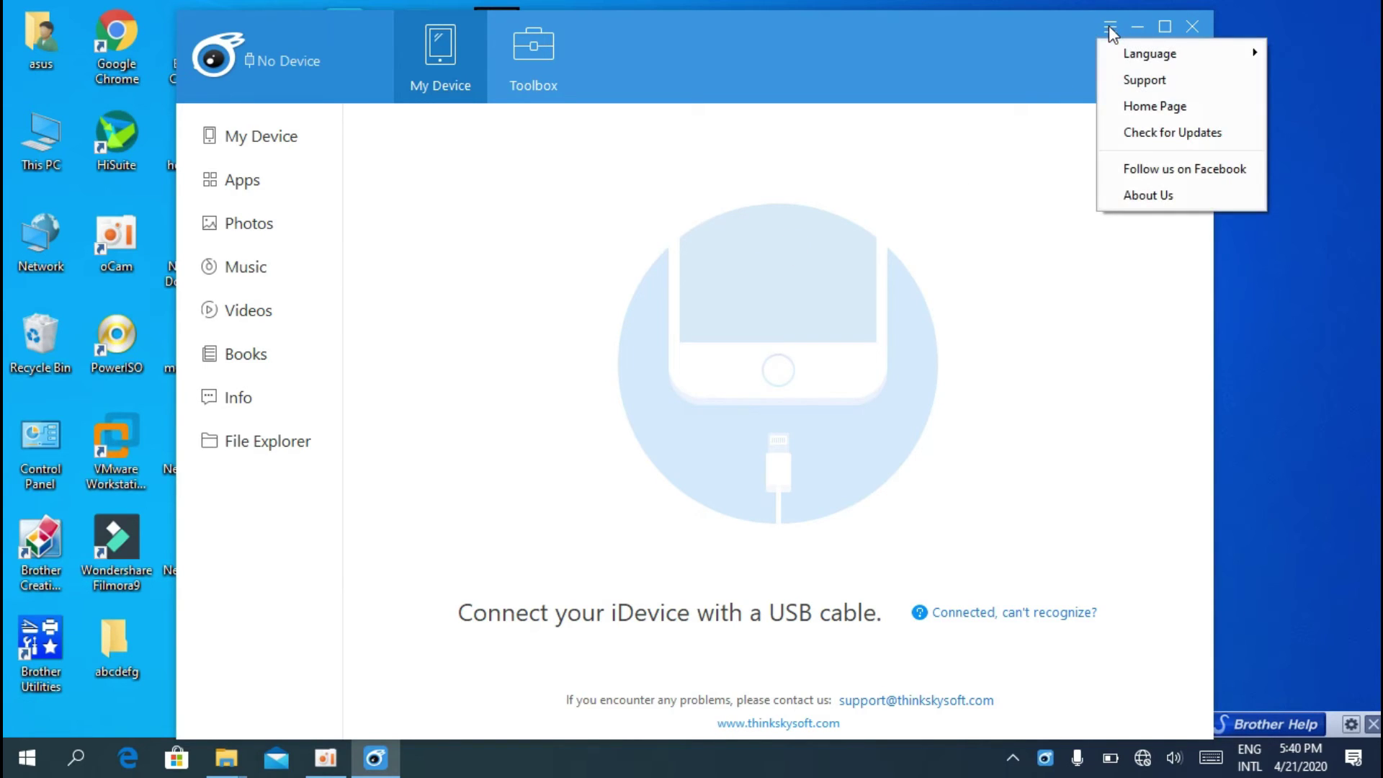
left_click(1135, 201)
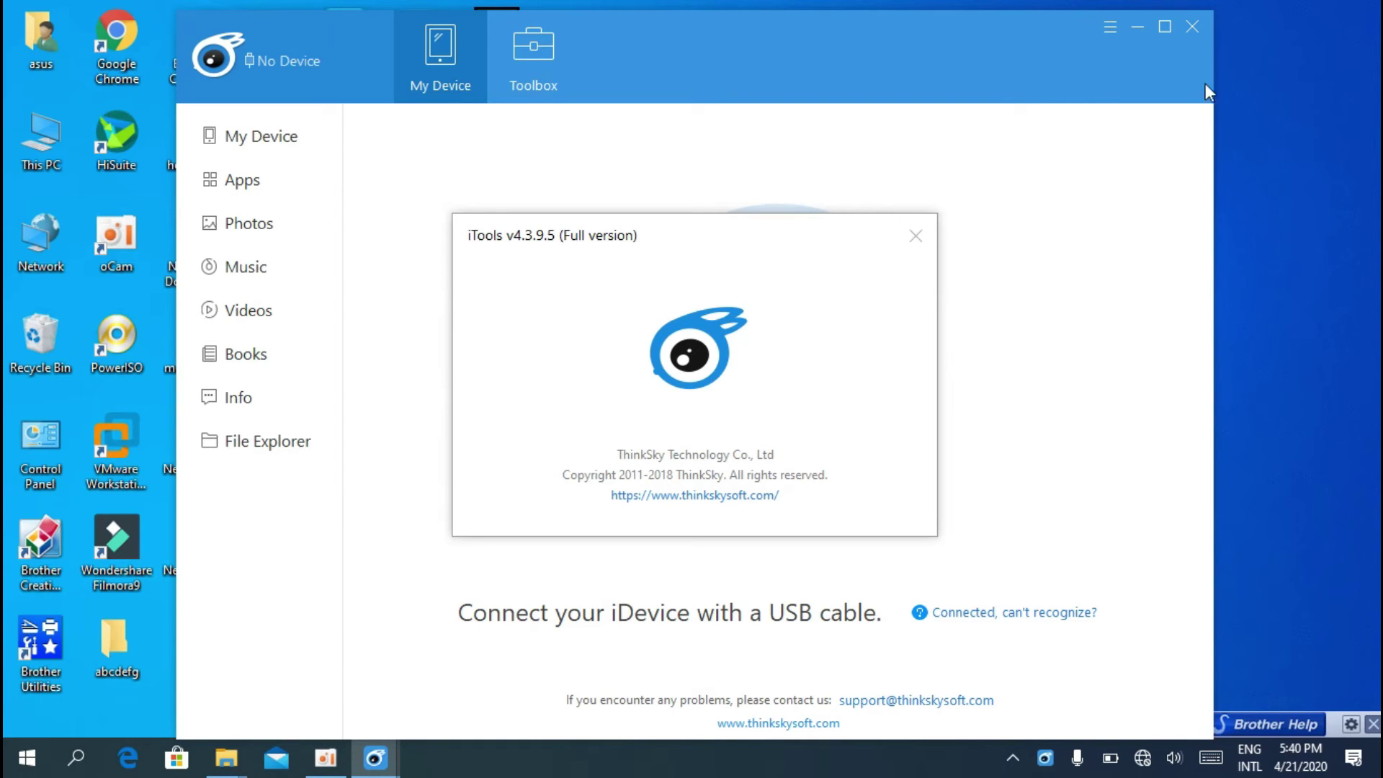
left_click(916, 237)
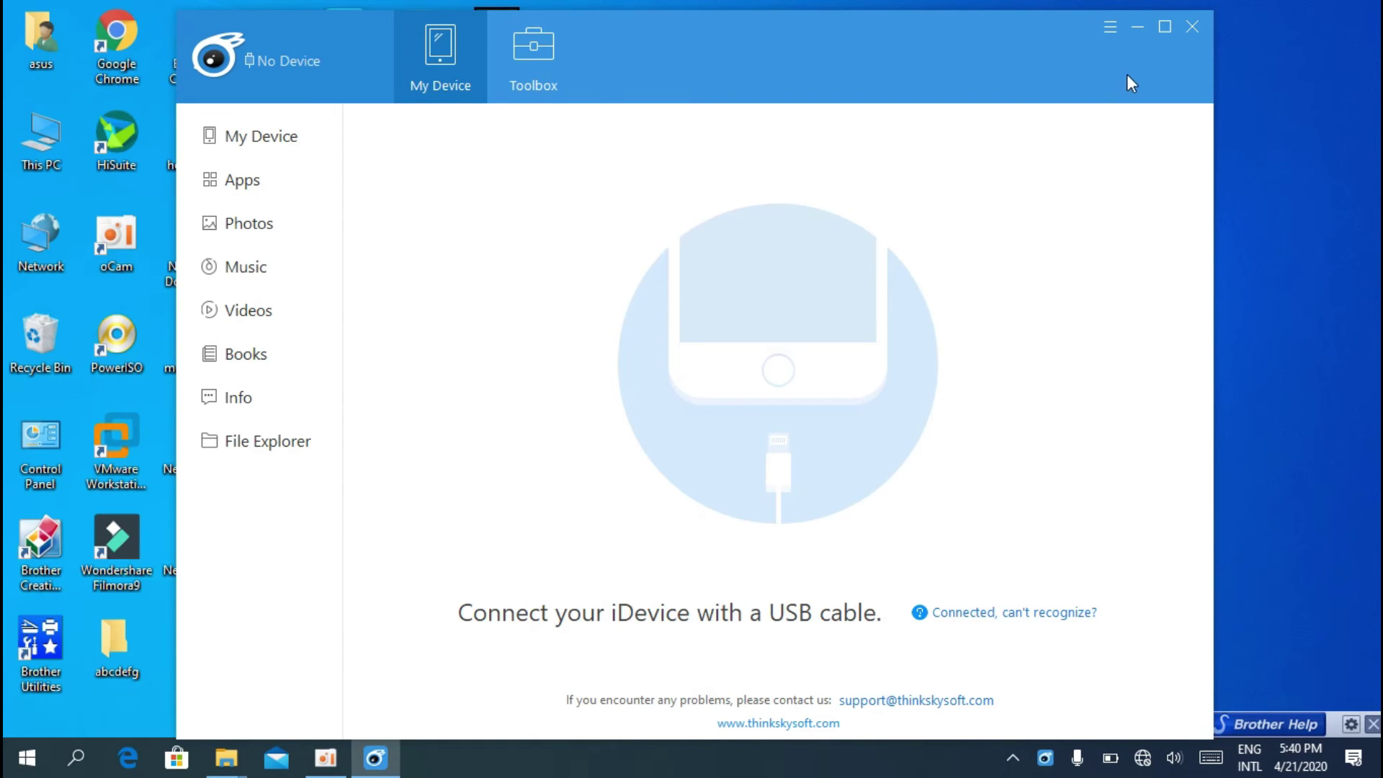
left_click(1193, 28)
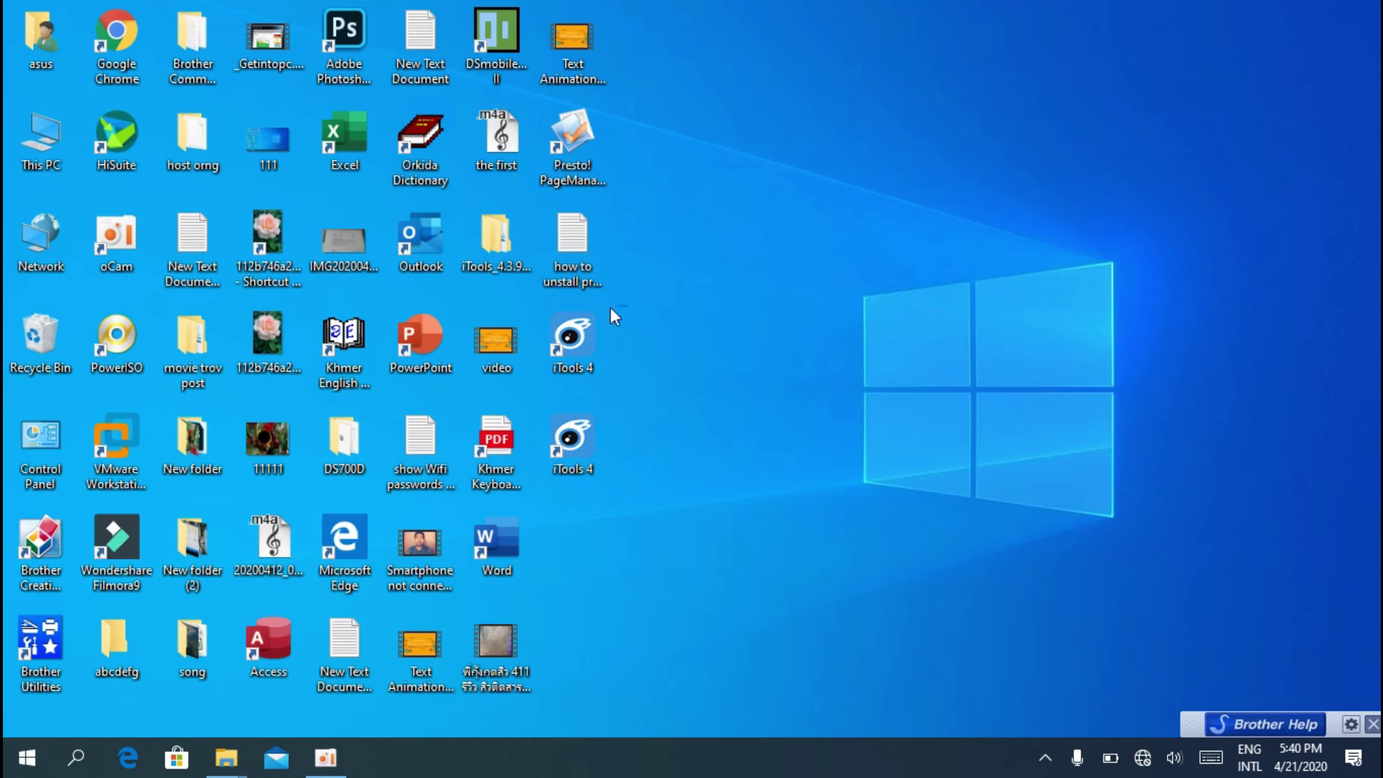
Step: Open the file location of the first iTools 4 desktop shortcut, look at its Send to destinations, and close the folder
left_click(566, 346)
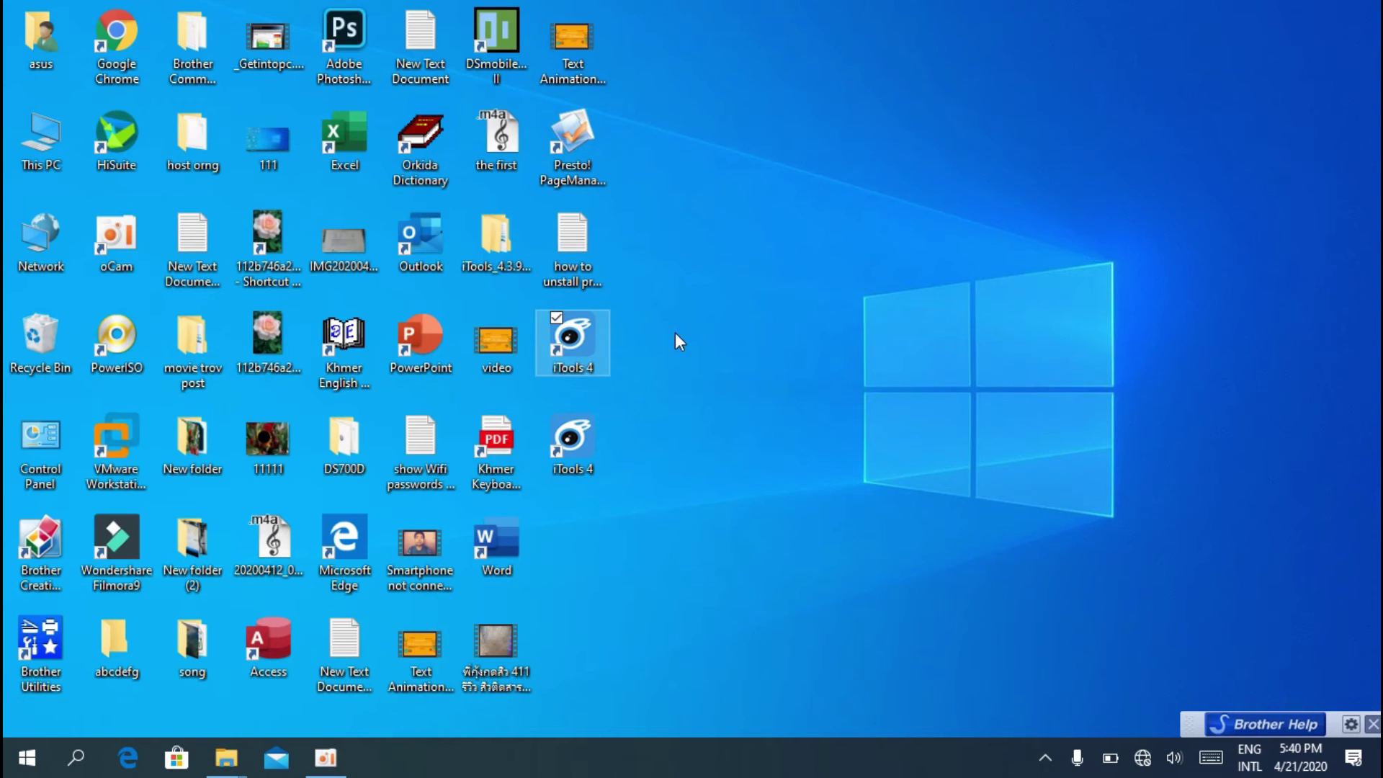
right_click(578, 331)
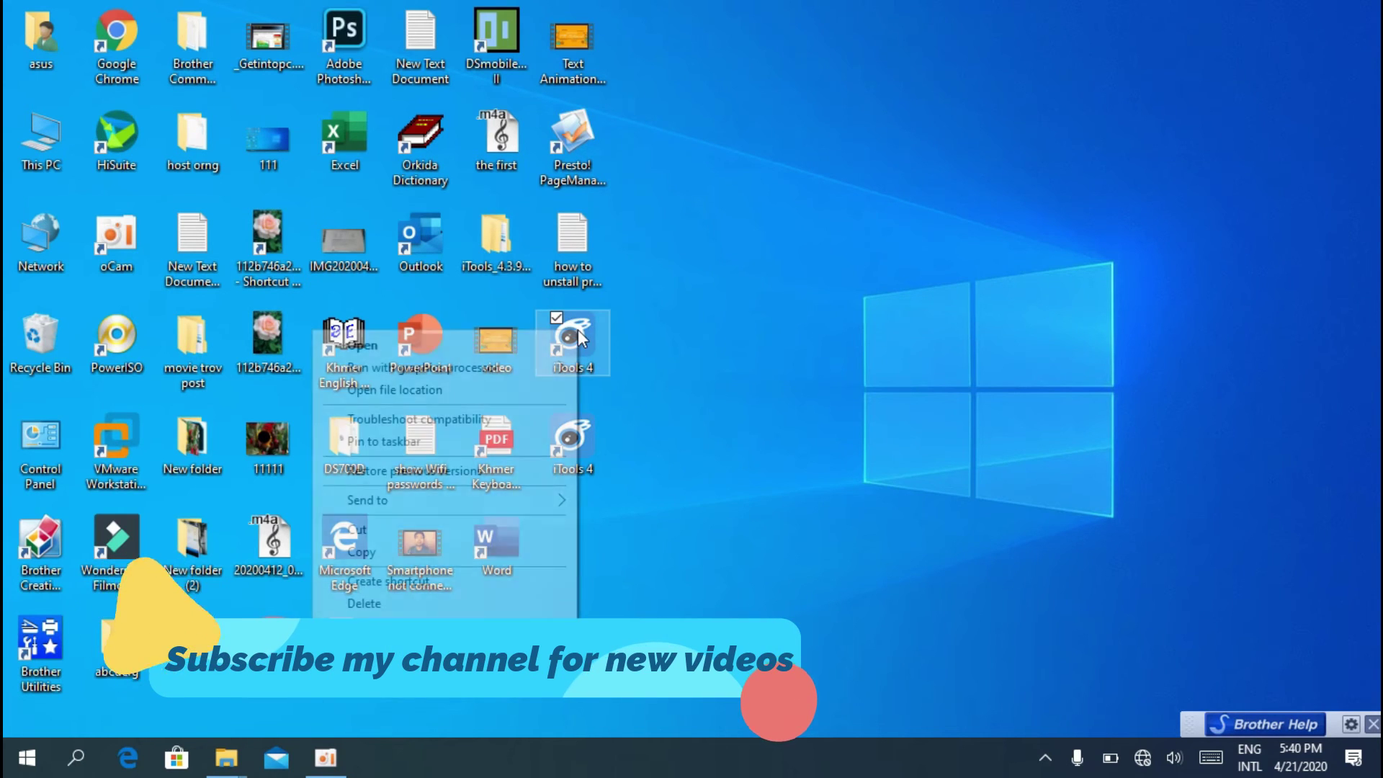
left_click(409, 391)
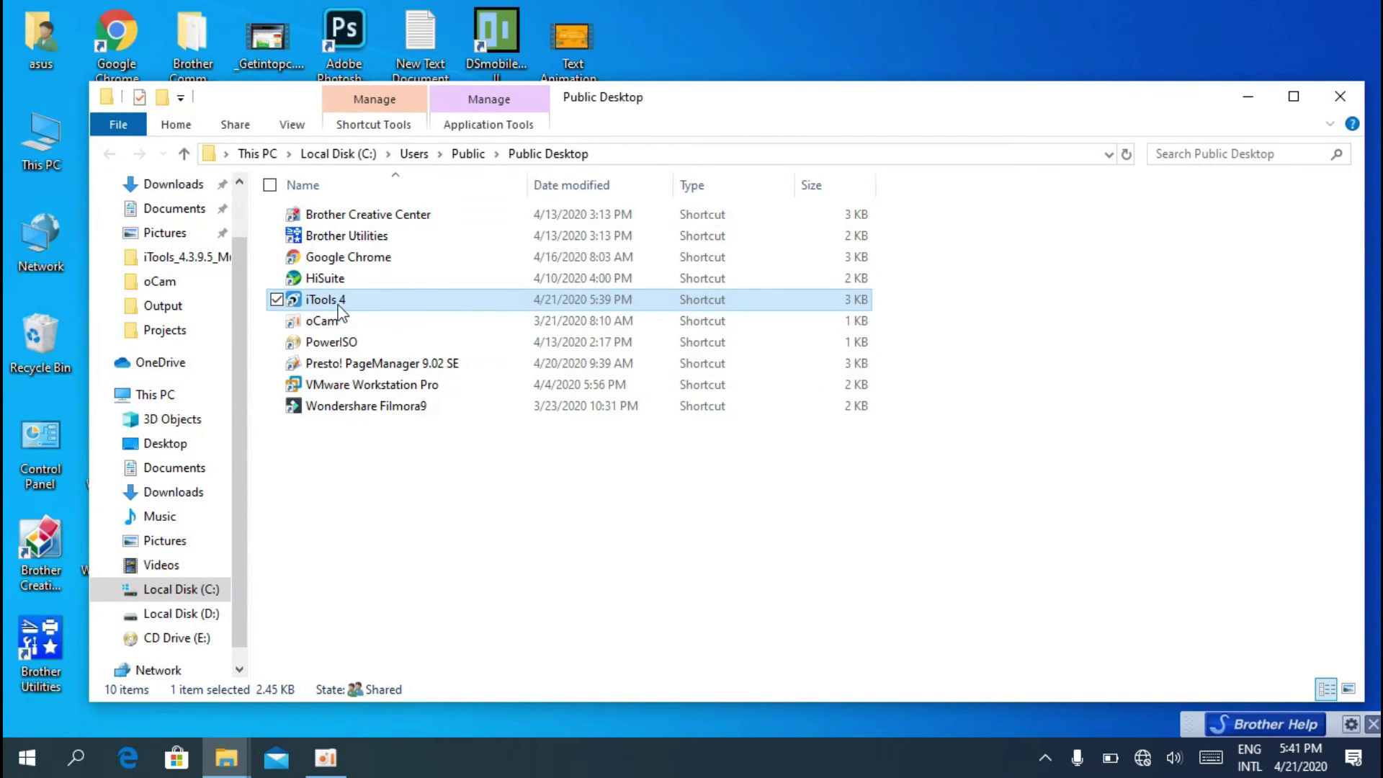
right_click(394, 309)
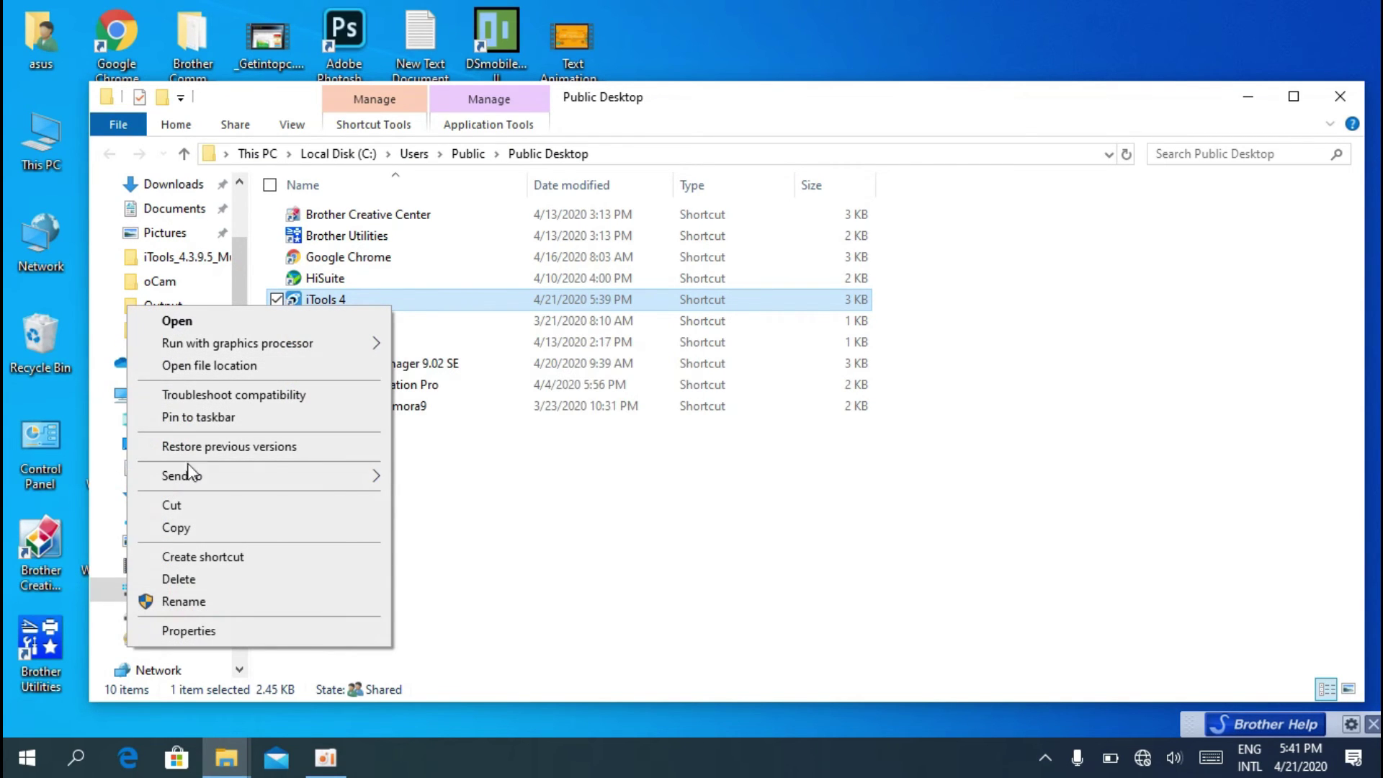
mouse_move(190, 475)
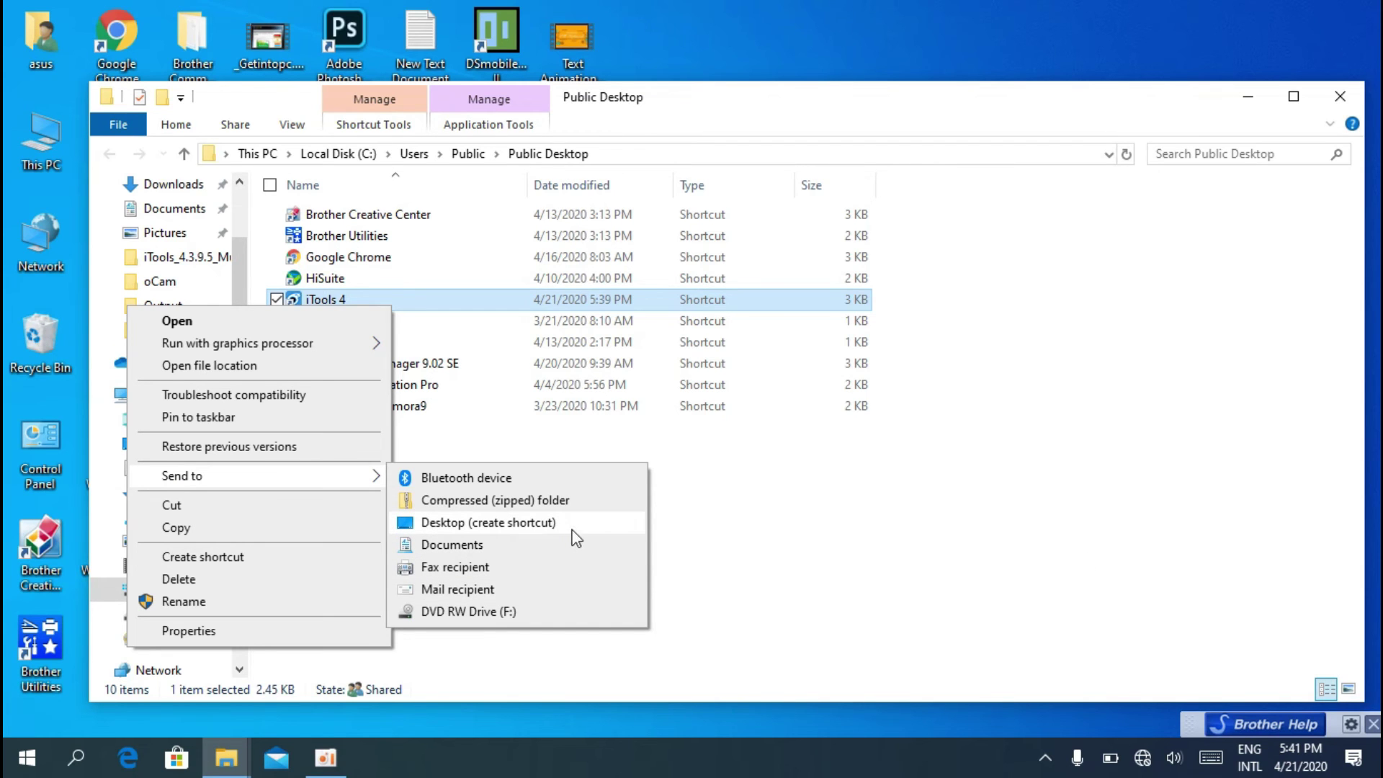
left_click(641, 524)
left_click(852, 574)
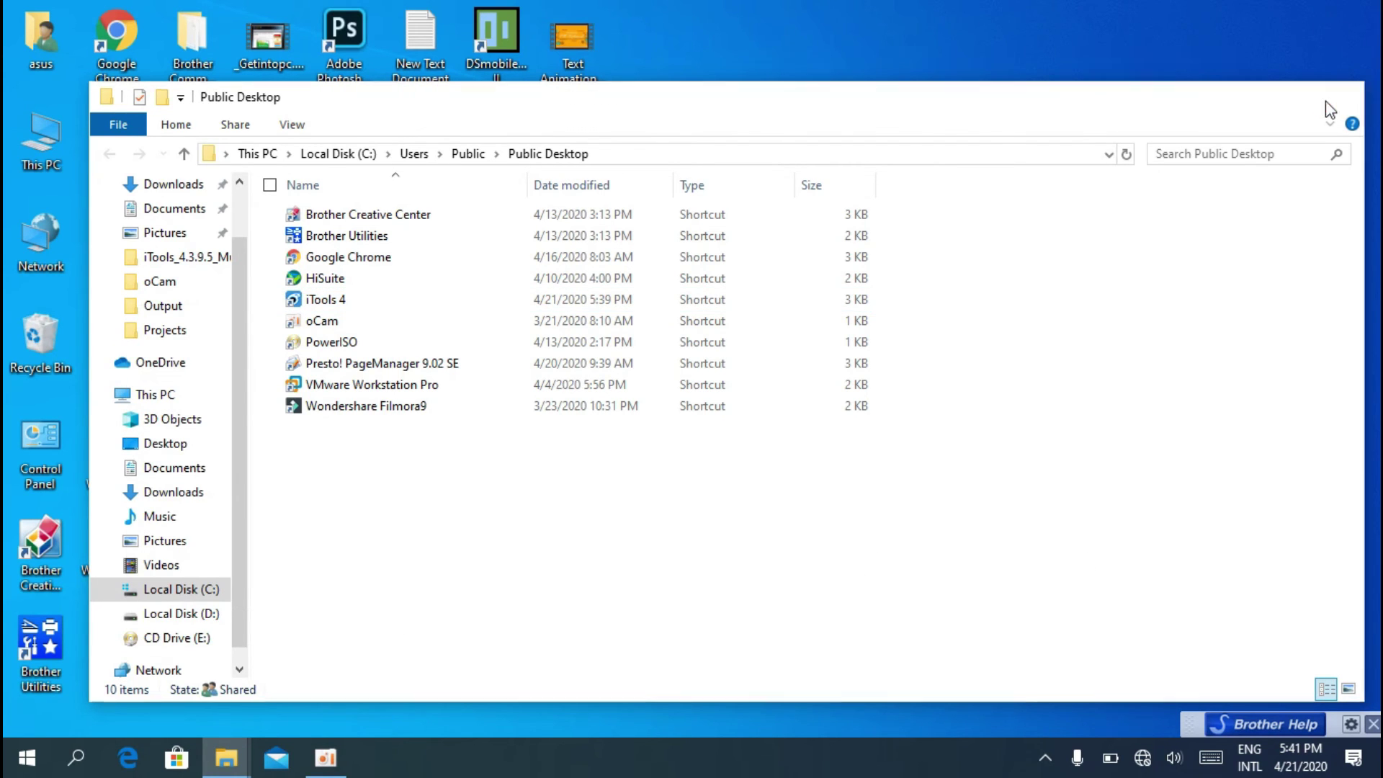
left_click(1338, 98)
Step: Test the second iTools 4 desktop shortcut by launching the program and closing it again
left_click(573, 441)
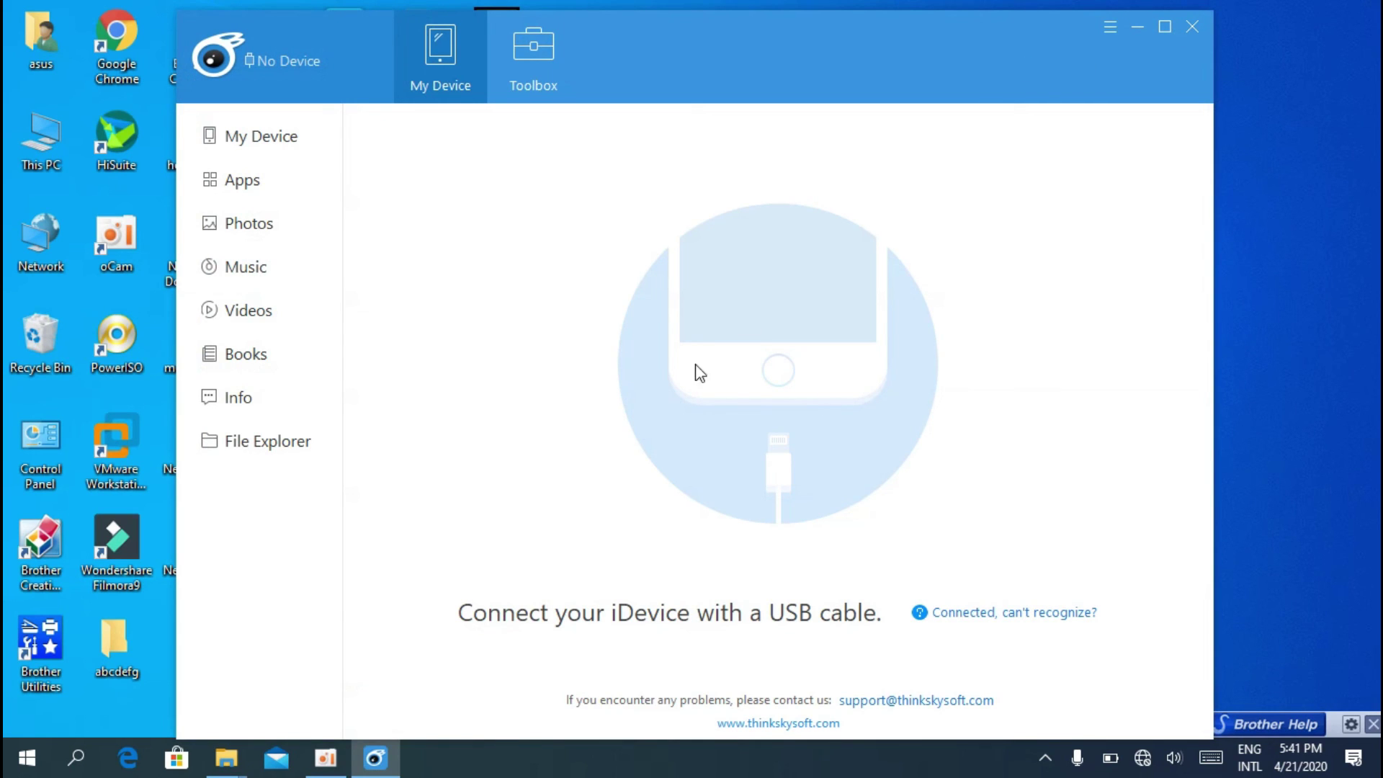
left_click(1193, 29)
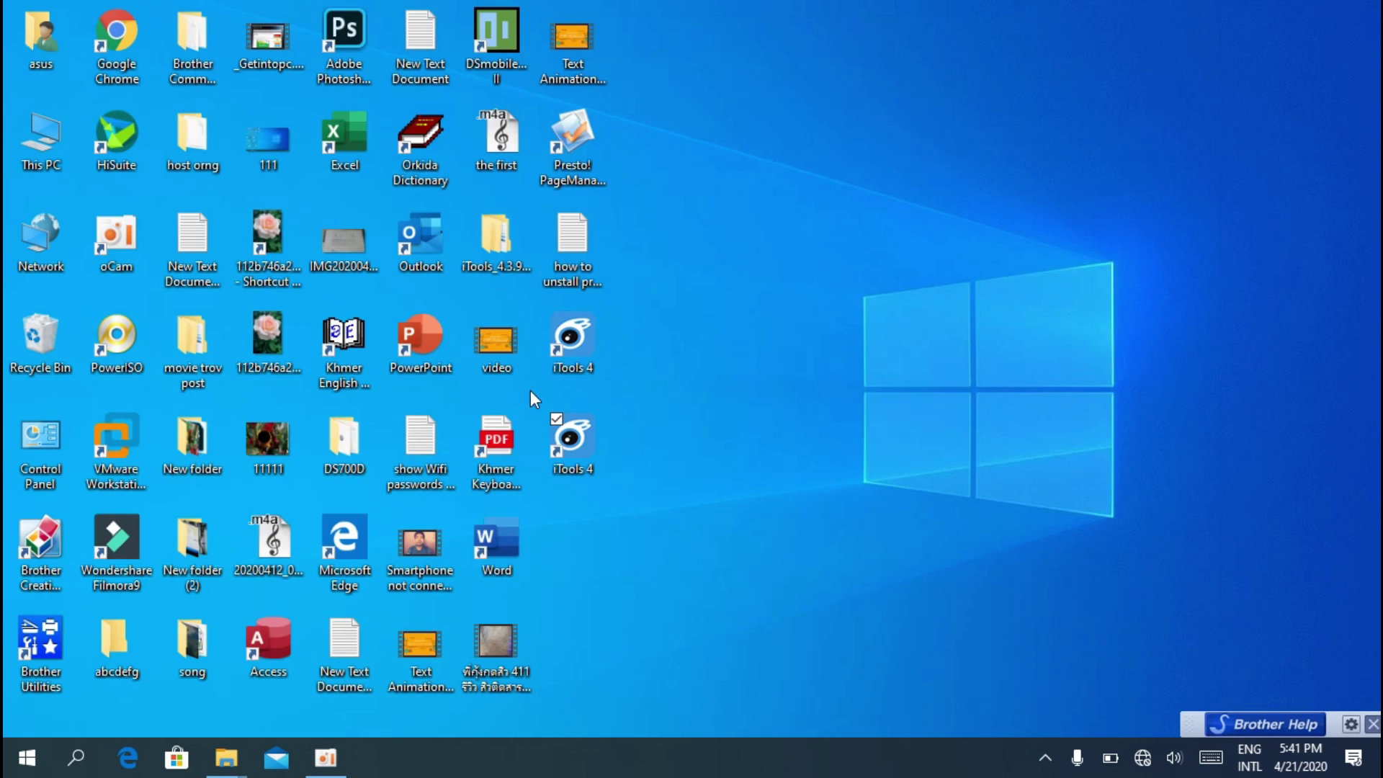
Step: Clear the selection of the iTools 4 shortcut and refresh the desktop
left_click(569, 337)
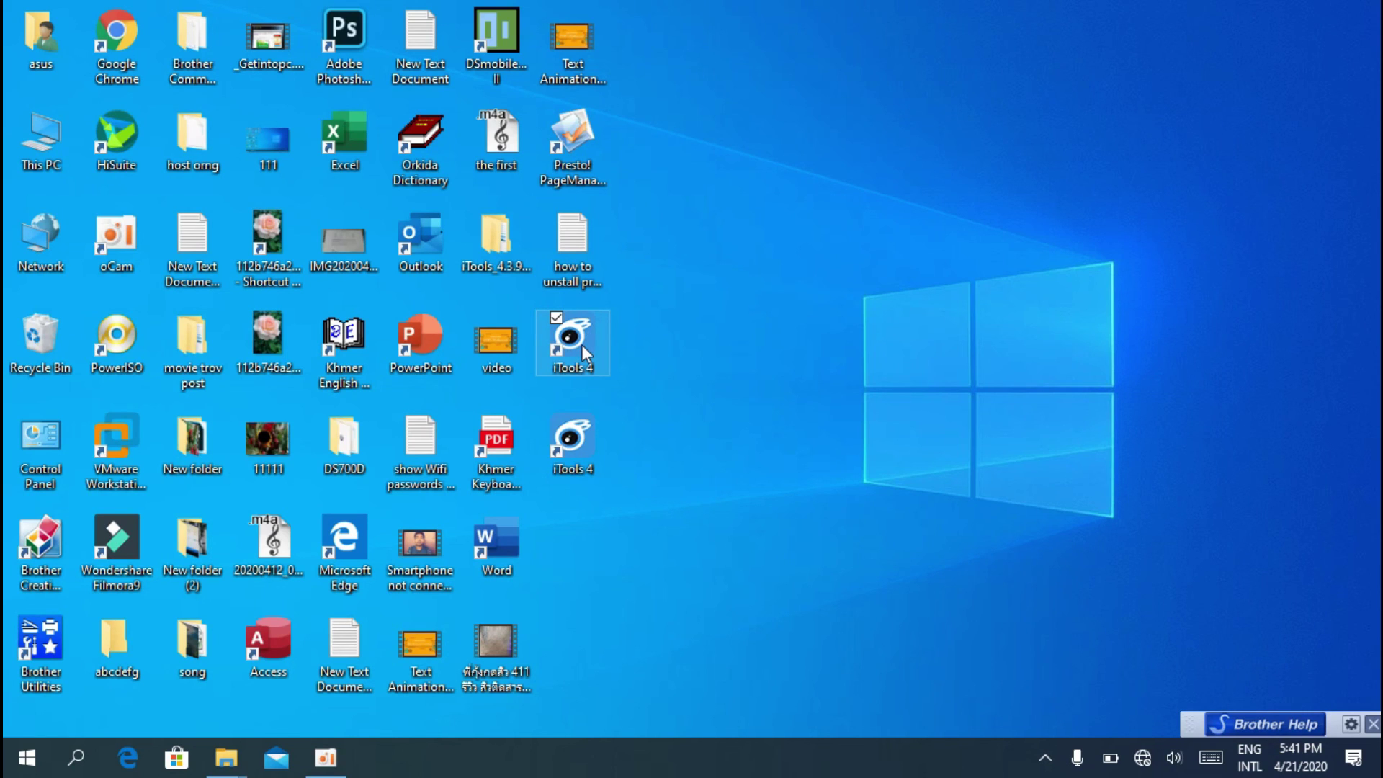
left_click(694, 358)
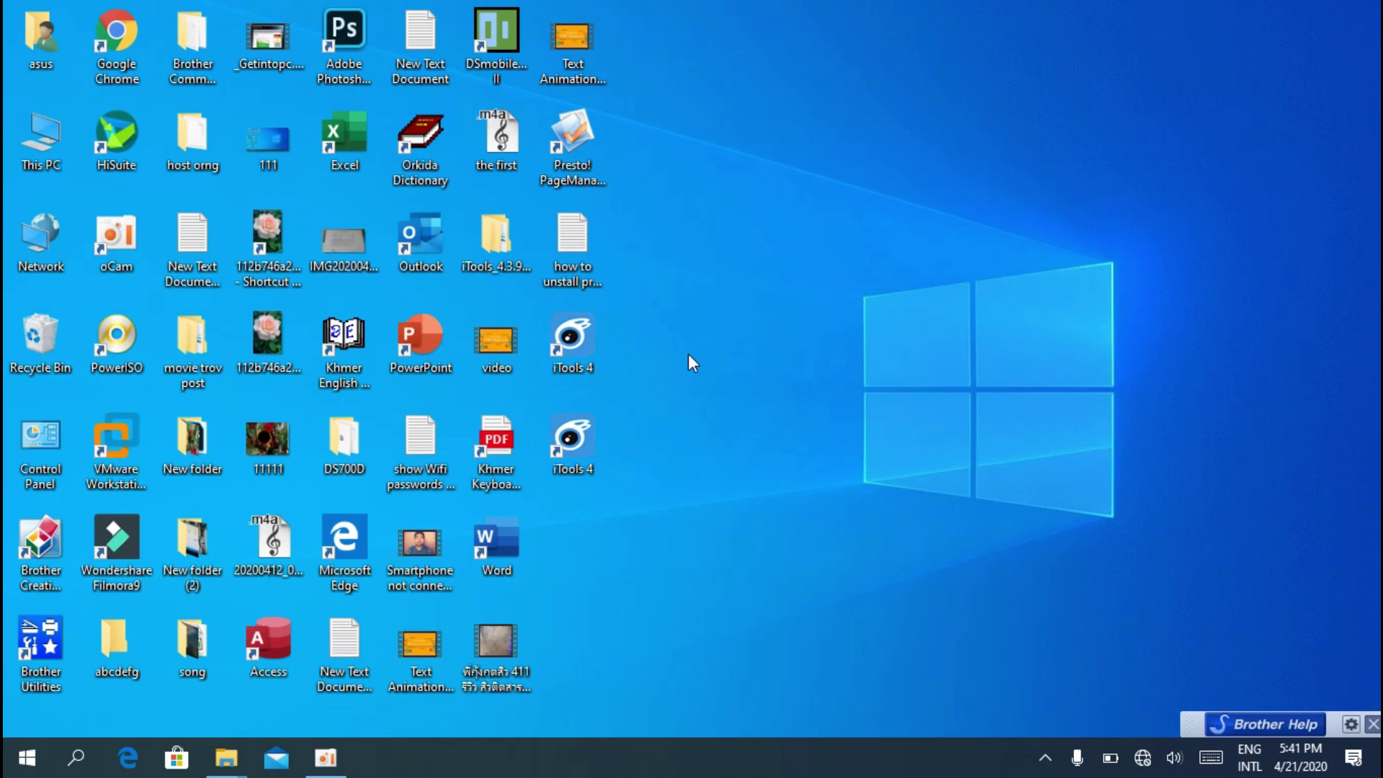
right_click(688, 349)
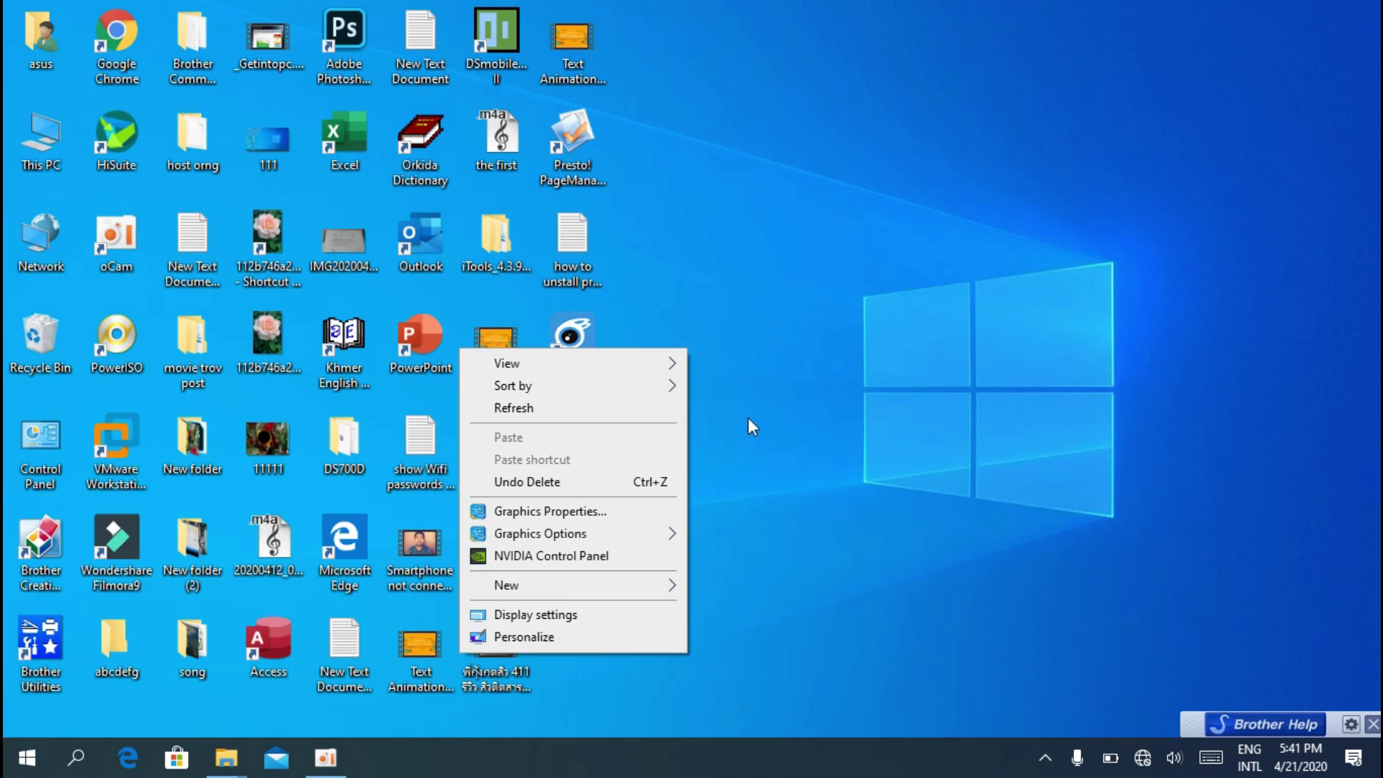
left_click(648, 408)
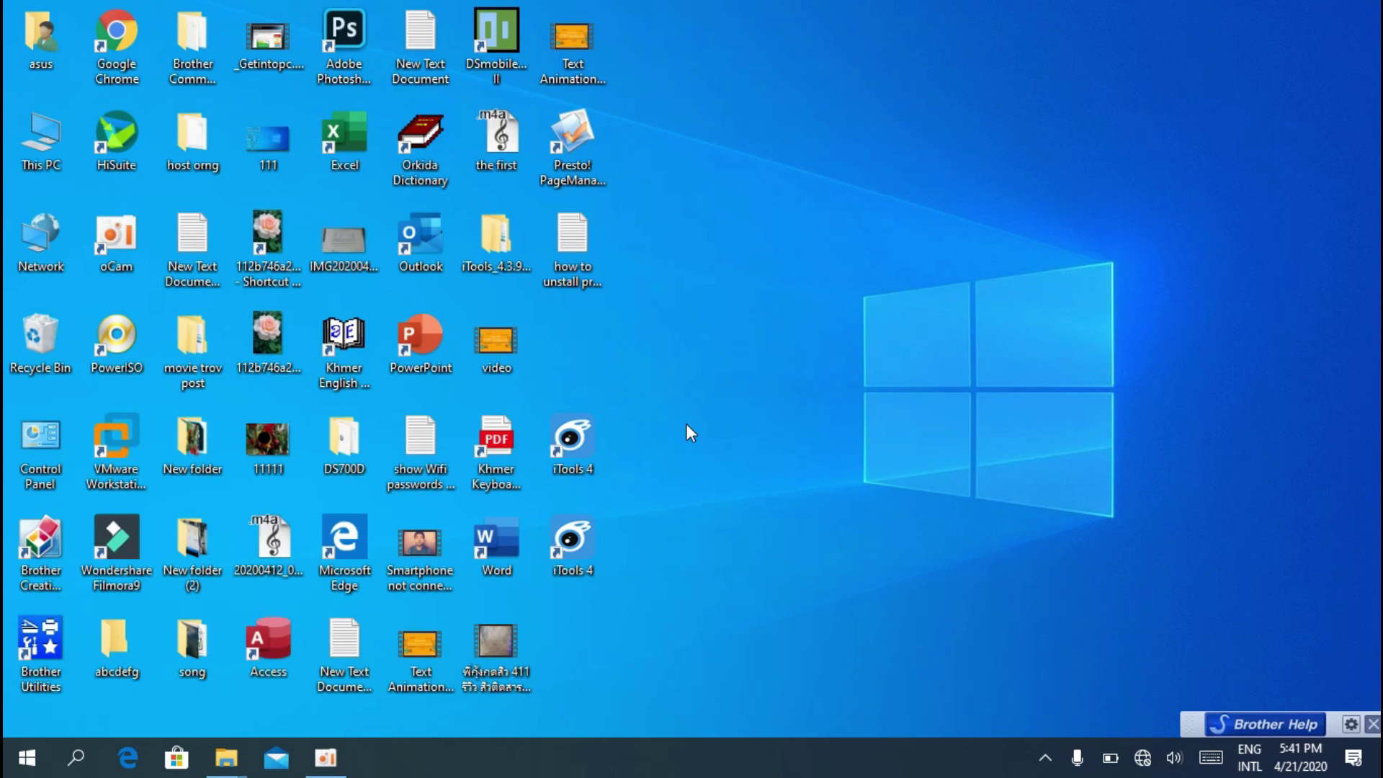